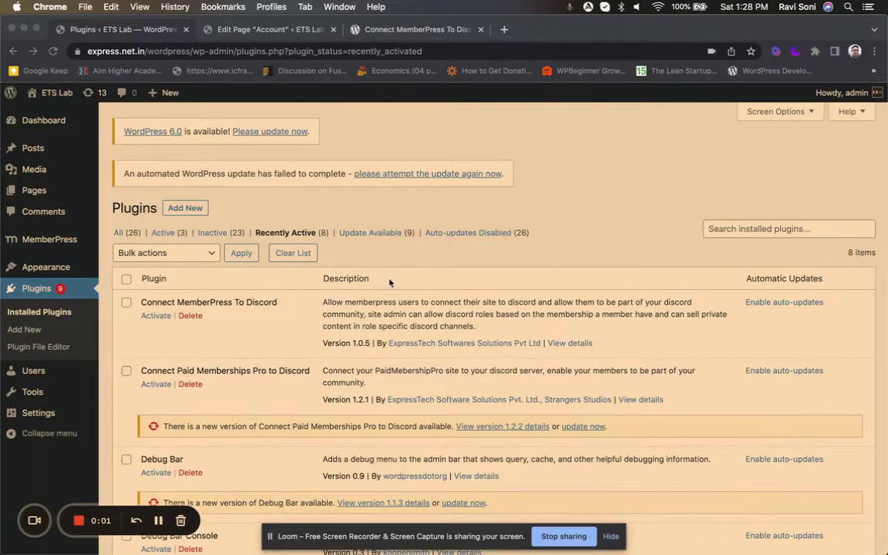
Inspect the Connect MemberPress To Discord plugin name on the Plugins page.
double_click(261, 304)
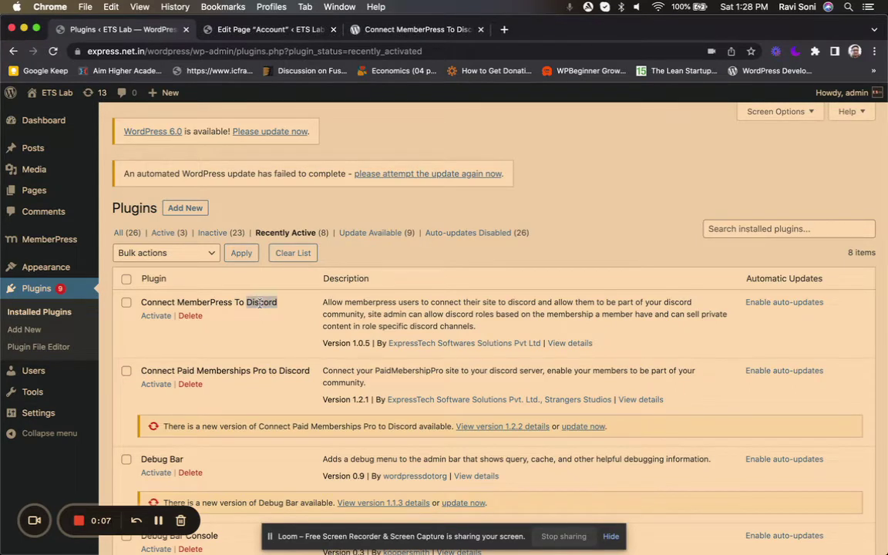
left_click(143, 305)
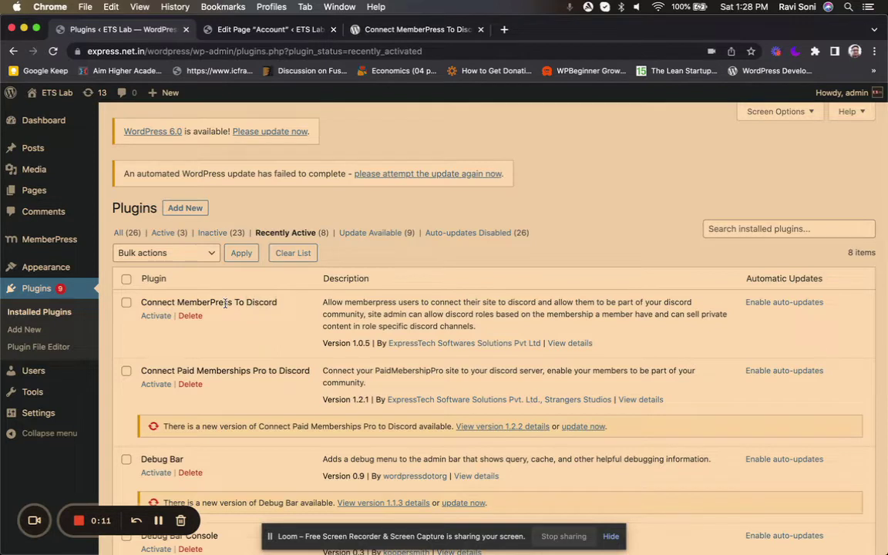
double_click(195, 304)
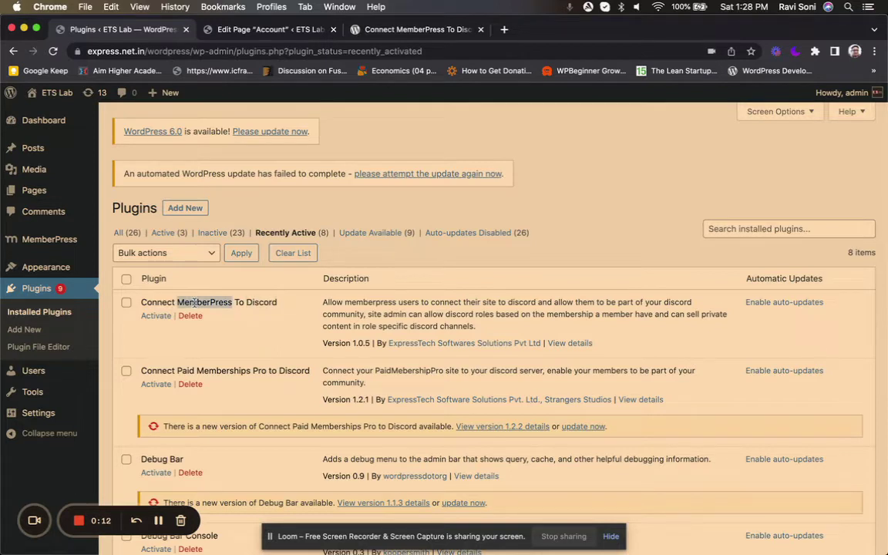
double_click(266, 304)
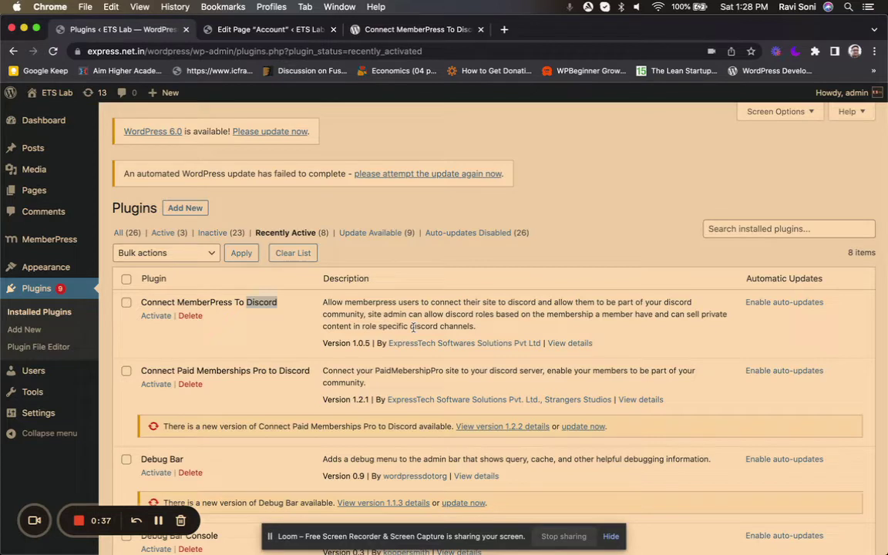
left_click(359, 337)
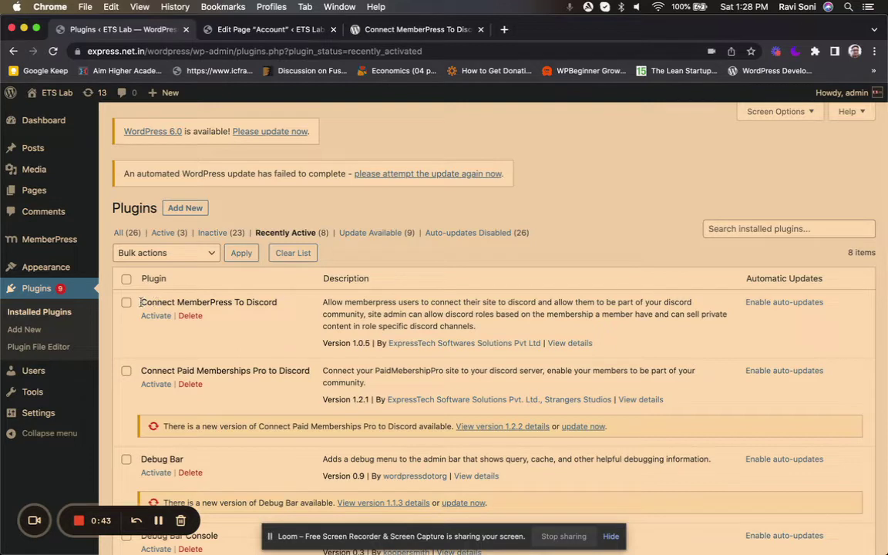
triple_click(209, 303)
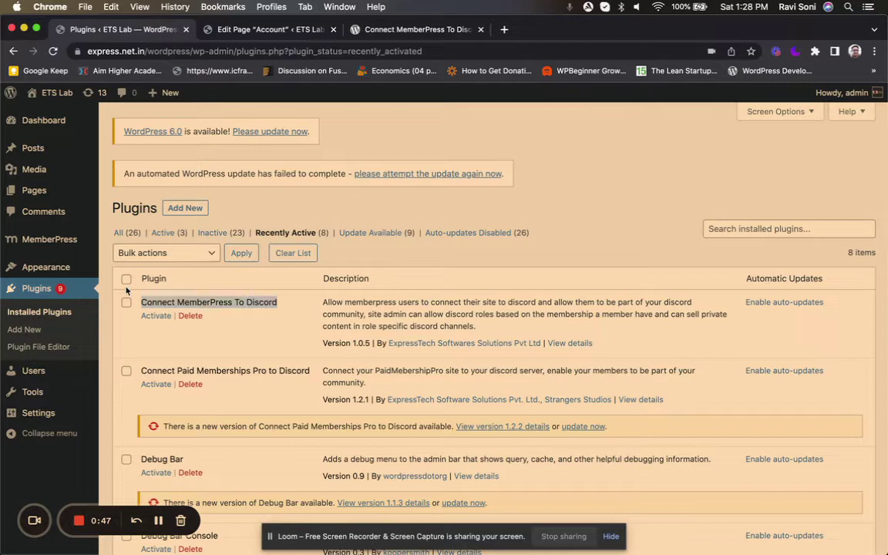
triple_click(175, 303)
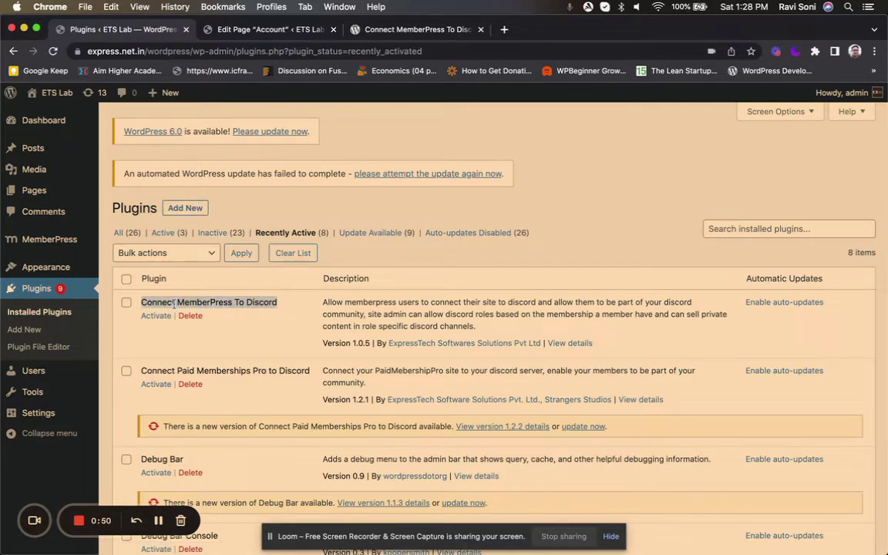
Review the plugin's WordPress.org page, then return to the Plugins list.
left_click(397, 34)
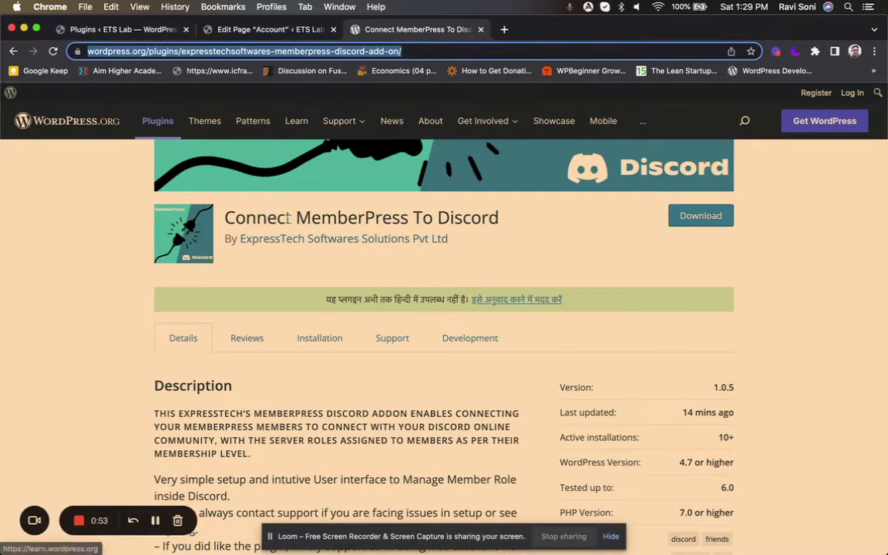
left_click_drag(279, 219, 385, 218)
left_click(375, 217)
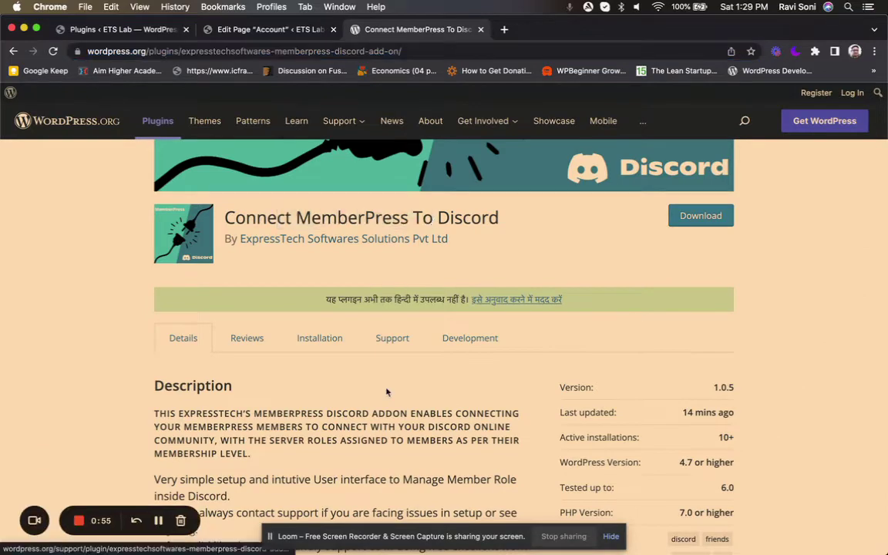
scroll(387, 393, "down", 5)
scroll(387, 392, "up", 3)
scroll(387, 392, "up", 3)
left_click(131, 33)
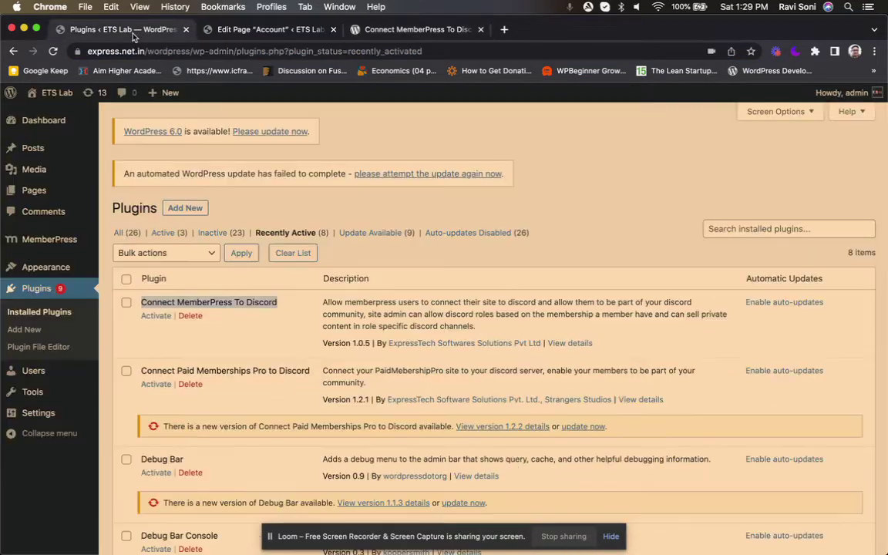
Activate Connect MemberPress To Discord and review its Discord Add On application details.
left_click(156, 316)
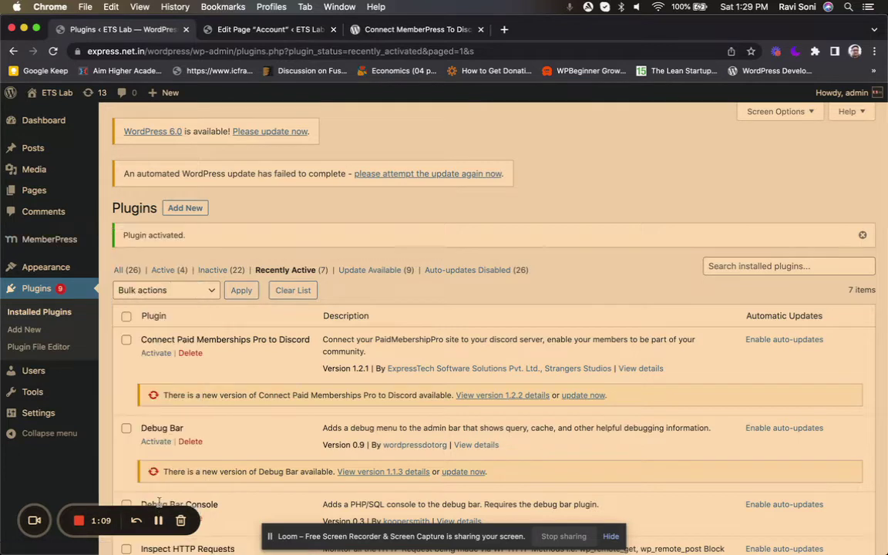
mouse_move(49, 239)
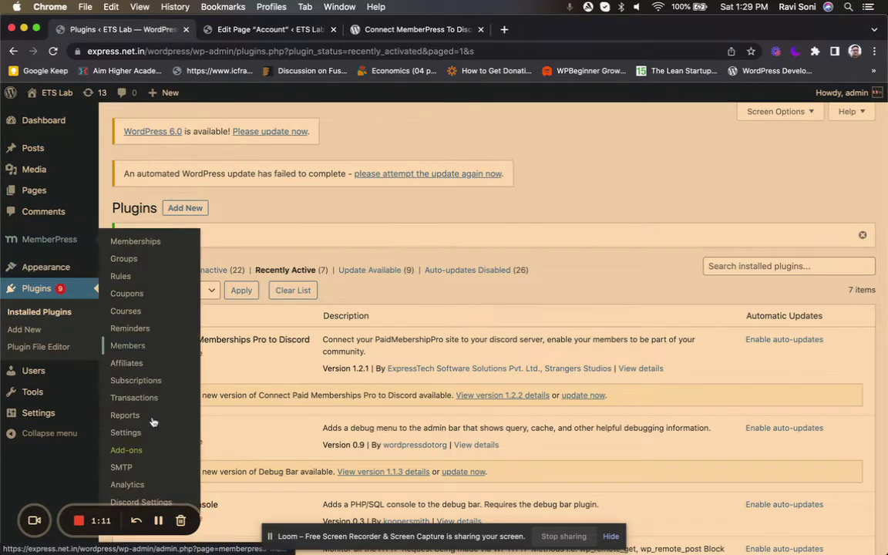
left_click(161, 502)
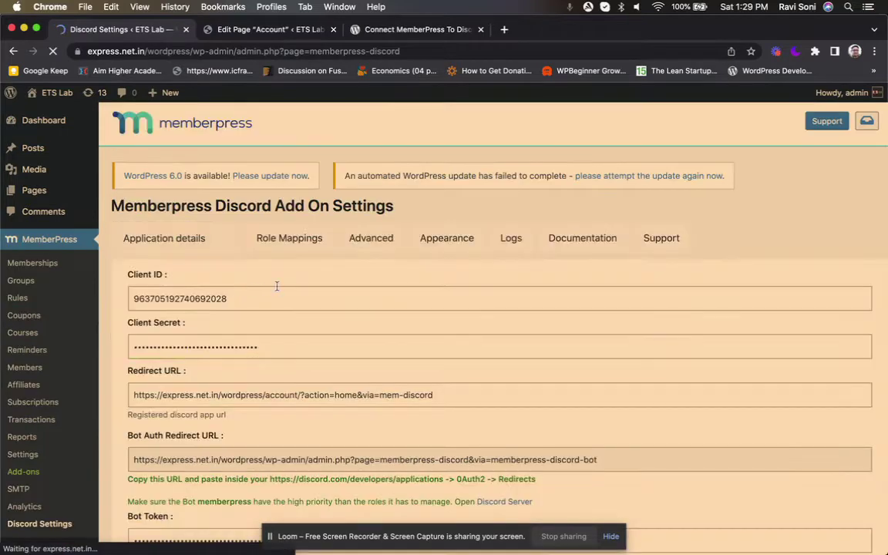
scroll(276, 413, "down", 4)
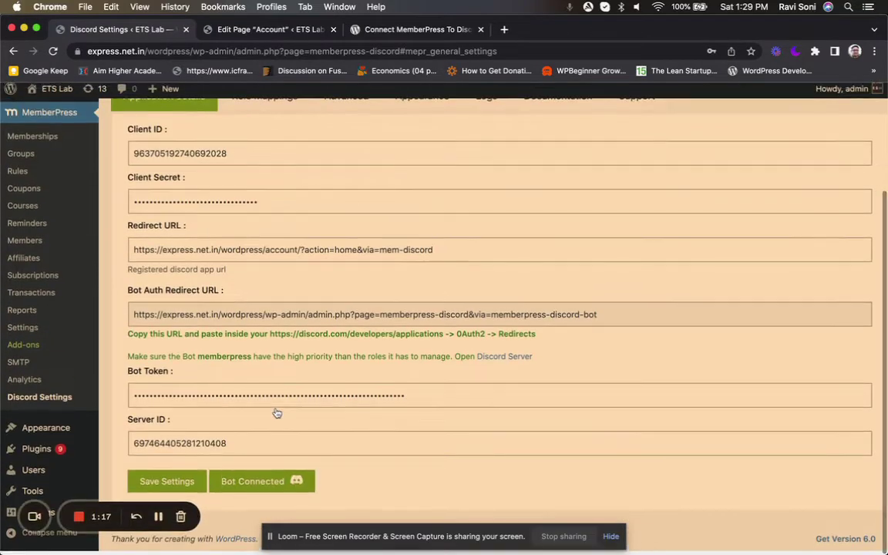
scroll(276, 411, "up", 3)
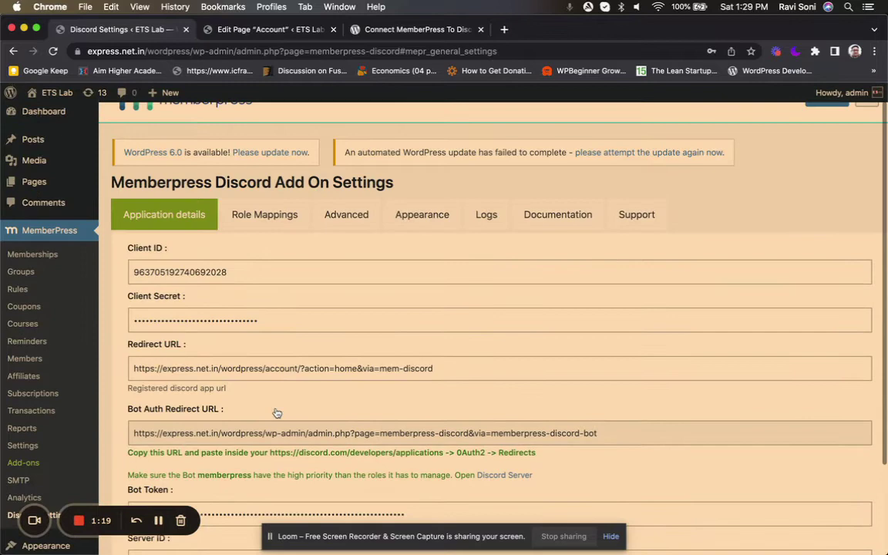
scroll(275, 409, "down", 3)
scroll(260, 383, "up", 5)
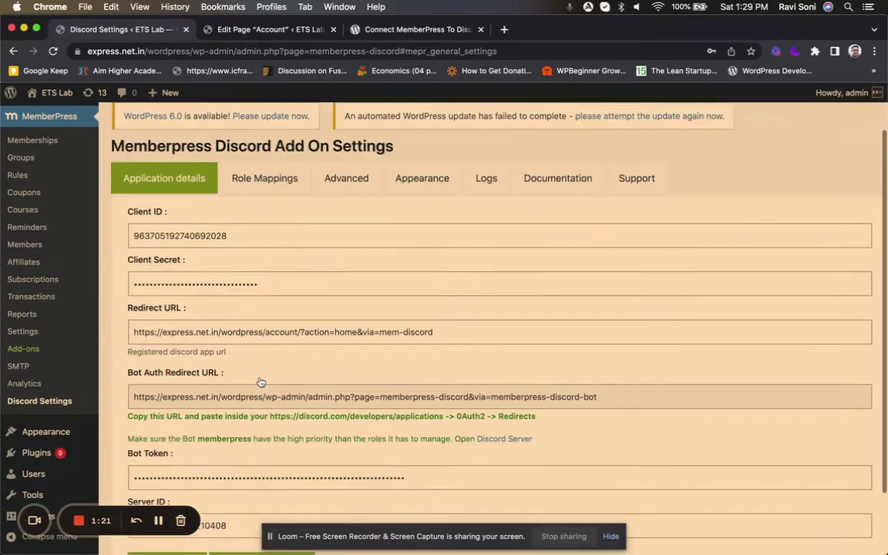
Go to discord.com/developers/applications and find the memberpress application.
left_click(390, 29)
left_click(361, 51)
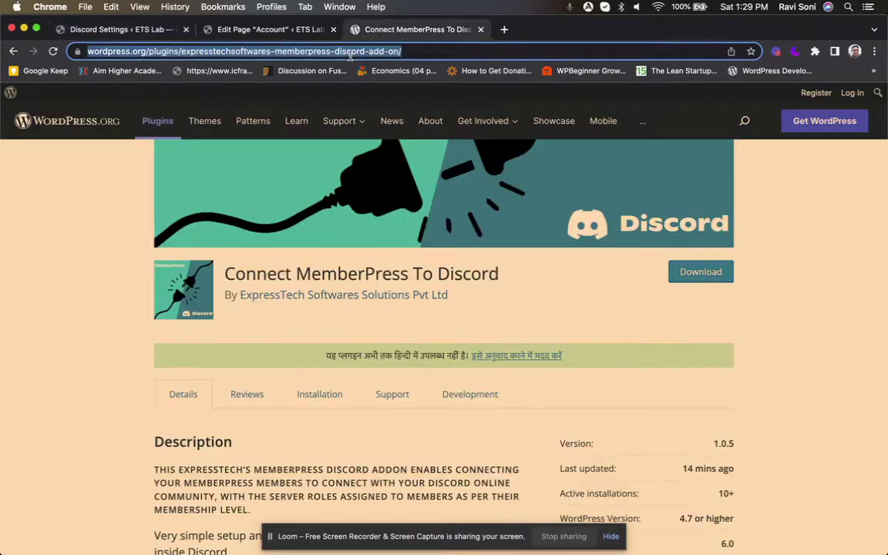
type("dis")
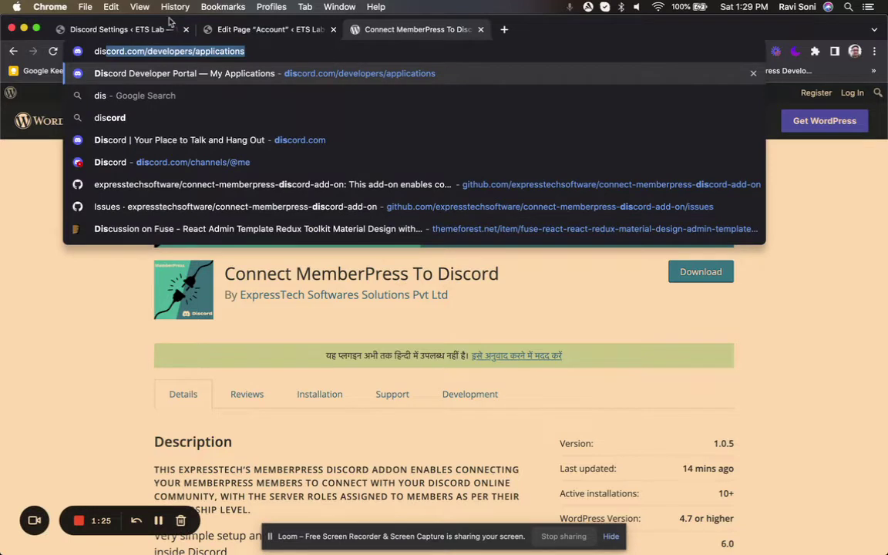
double_click(150, 53)
left_click(162, 53)
triple_click(160, 53)
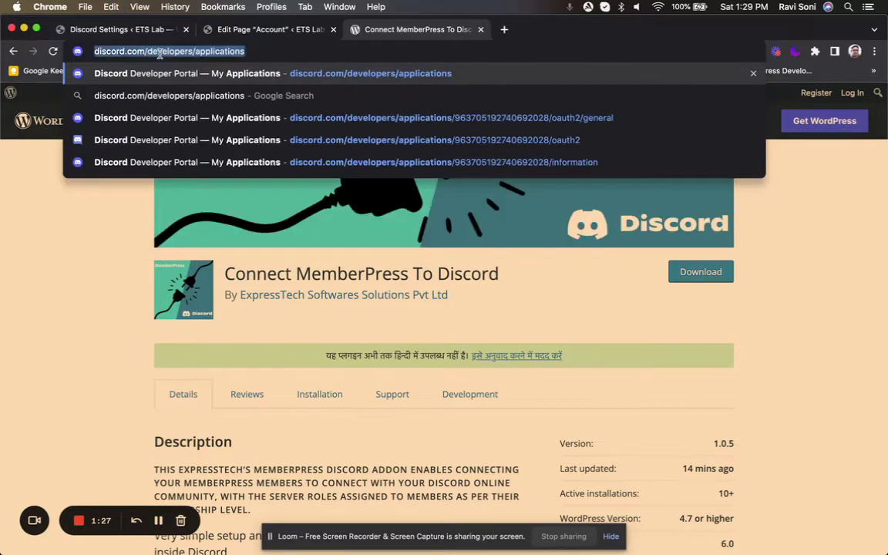
key("Return")
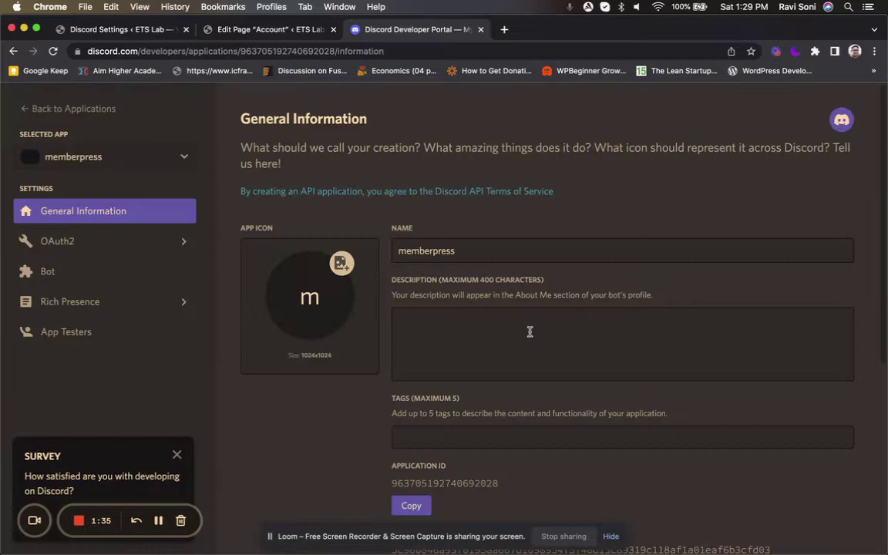
scroll(370, 347, "down", 3)
scroll(370, 347, "down", 5)
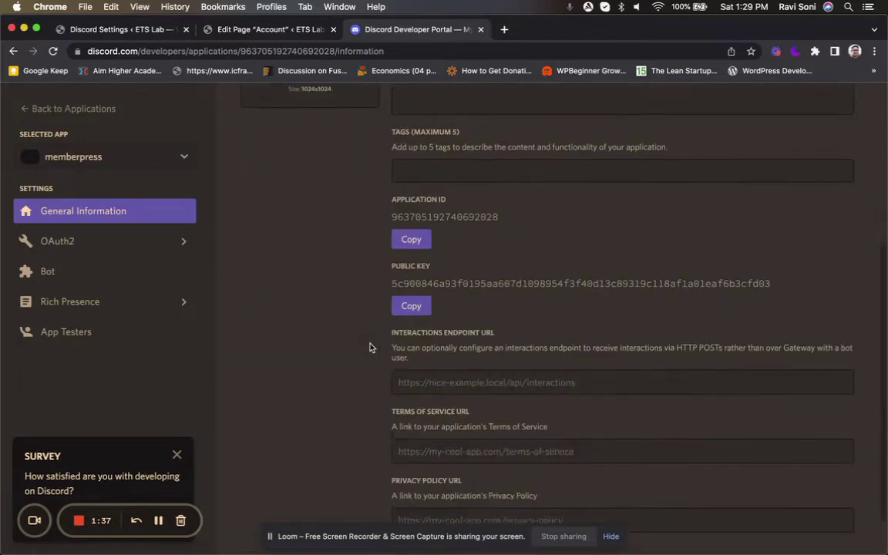
scroll(369, 347, "up", 8)
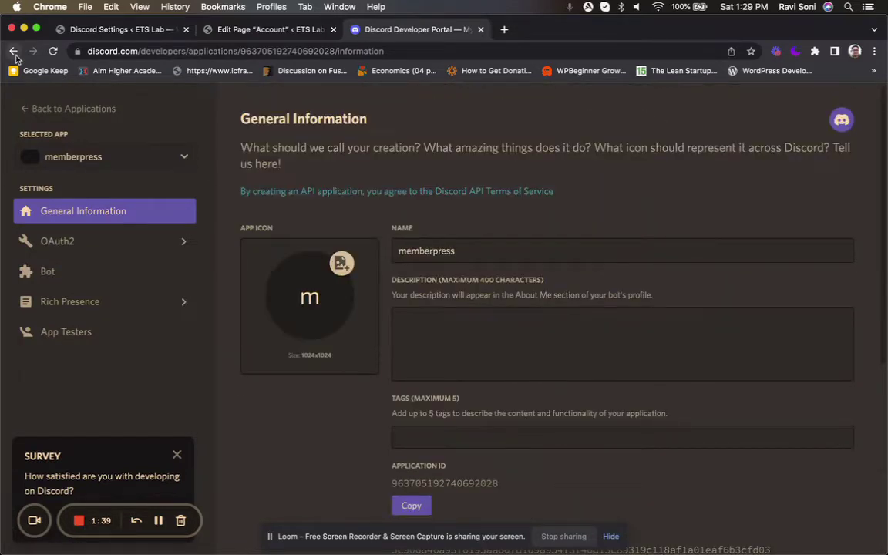
scroll(268, 362, "down", 5)
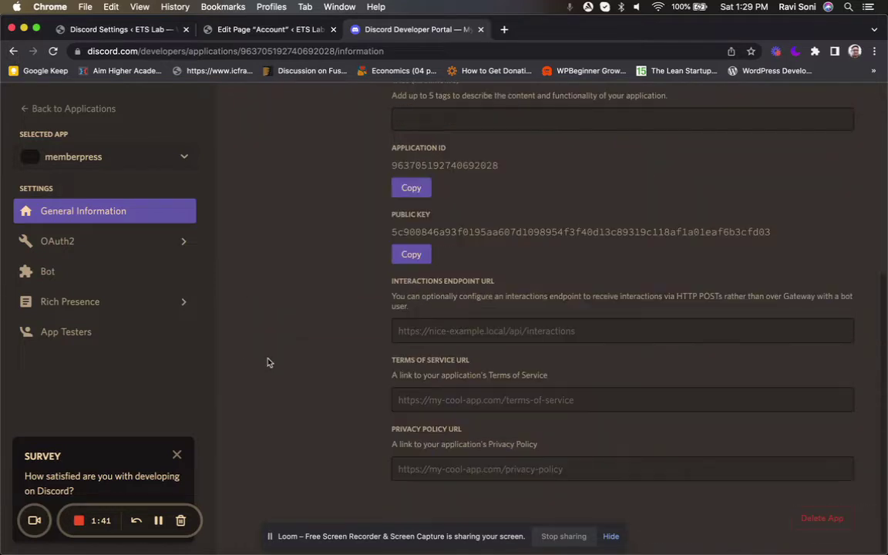
Delete the memberpress application, confirming with its name 'memberpress'.
left_click(822, 519)
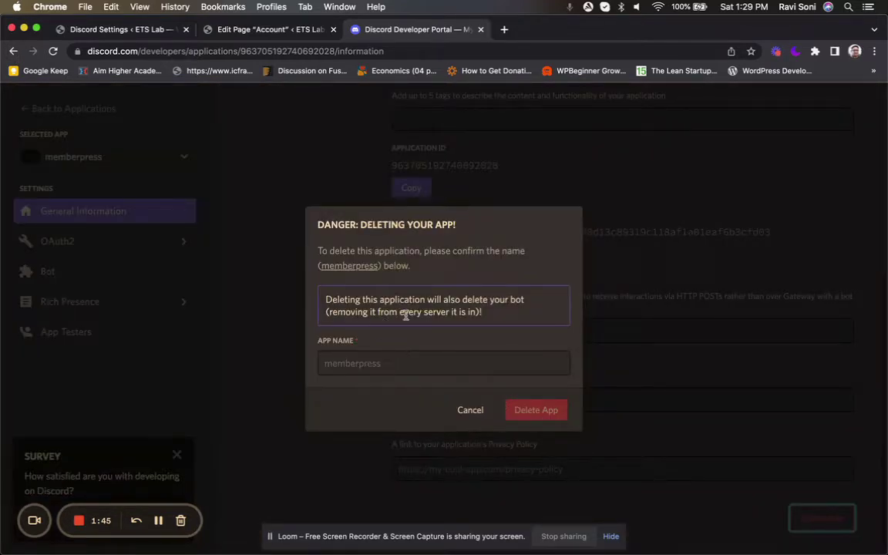
double_click(355, 266)
left_click(359, 368)
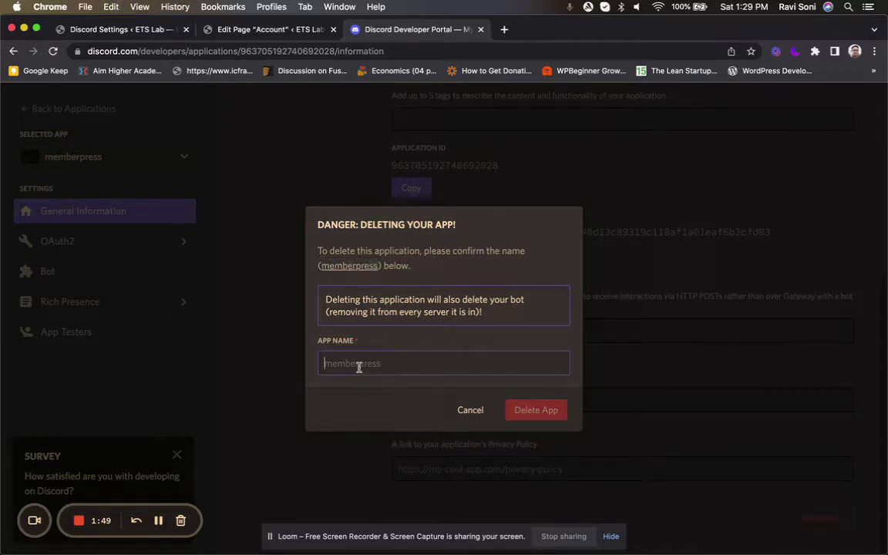
type("memberpress")
left_click(532, 413)
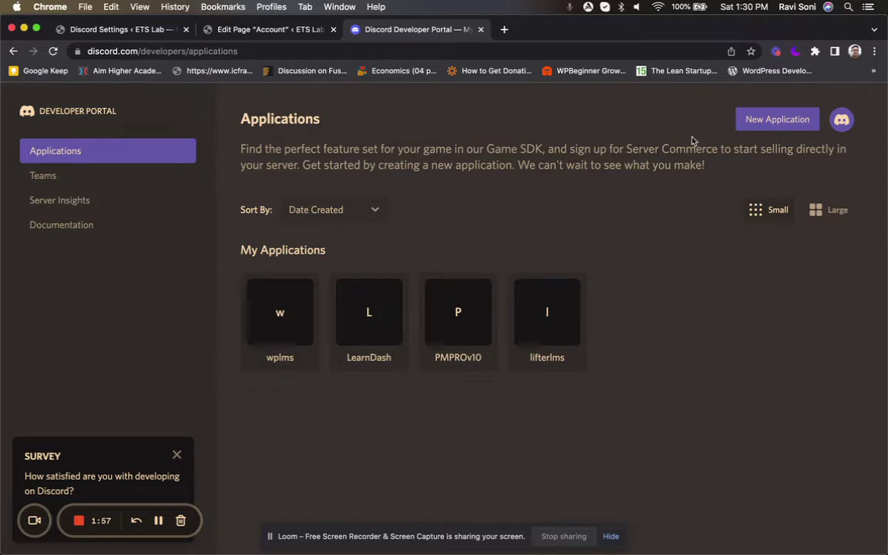
Create a new Discord application named 'memberpress'.
left_click(781, 120)
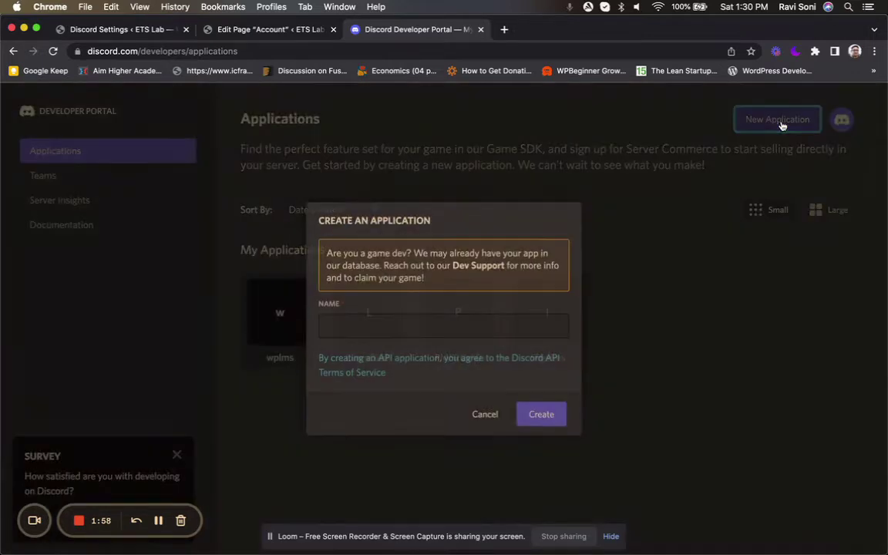
left_click(410, 331)
type("memberpress")
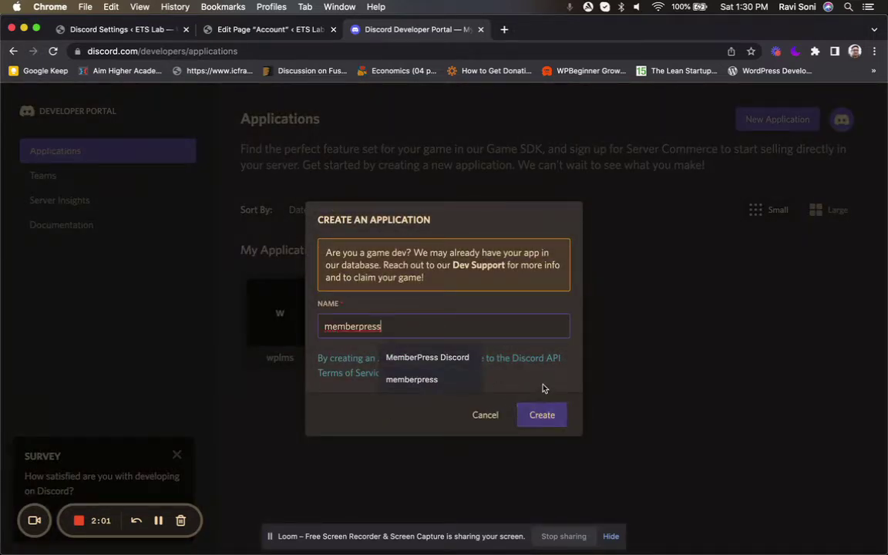
left_click(552, 420)
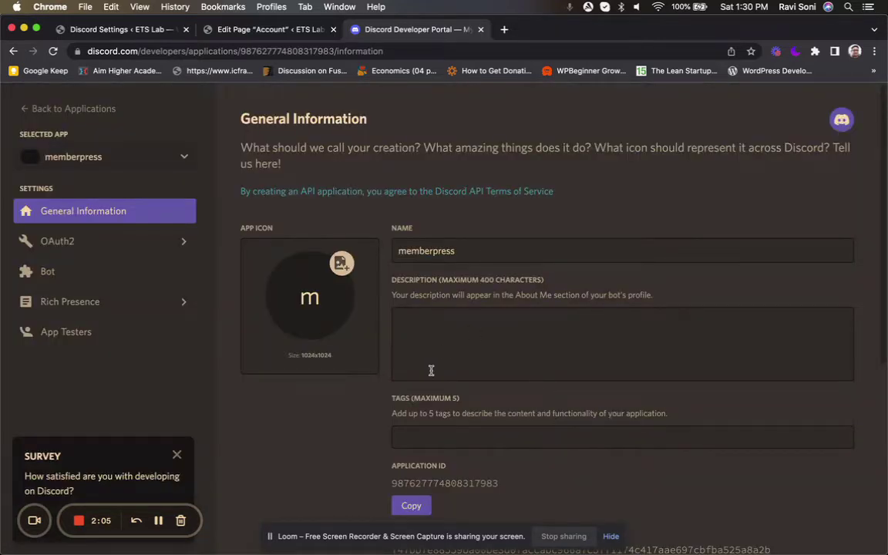
Copy the new app's client ID from its OAuth2 settings.
scroll(430, 369, "down", 2)
left_click(77, 244)
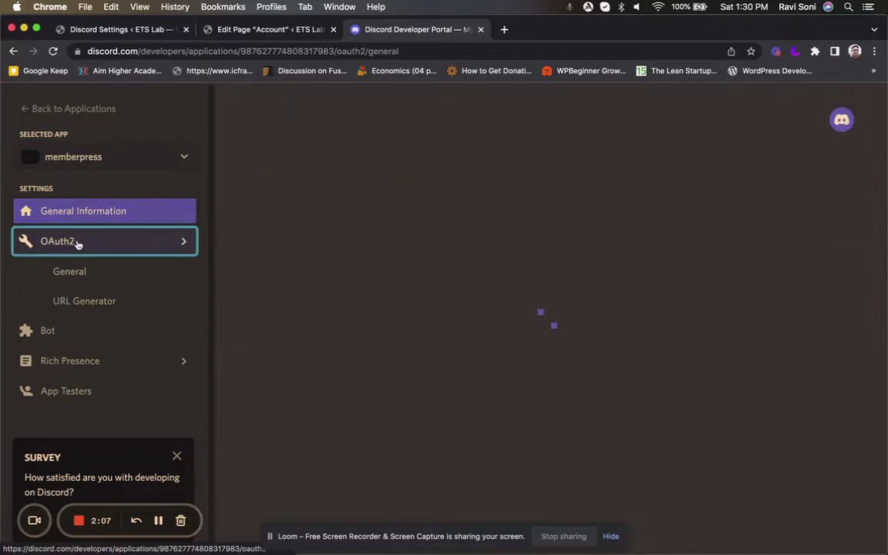
left_click(272, 291)
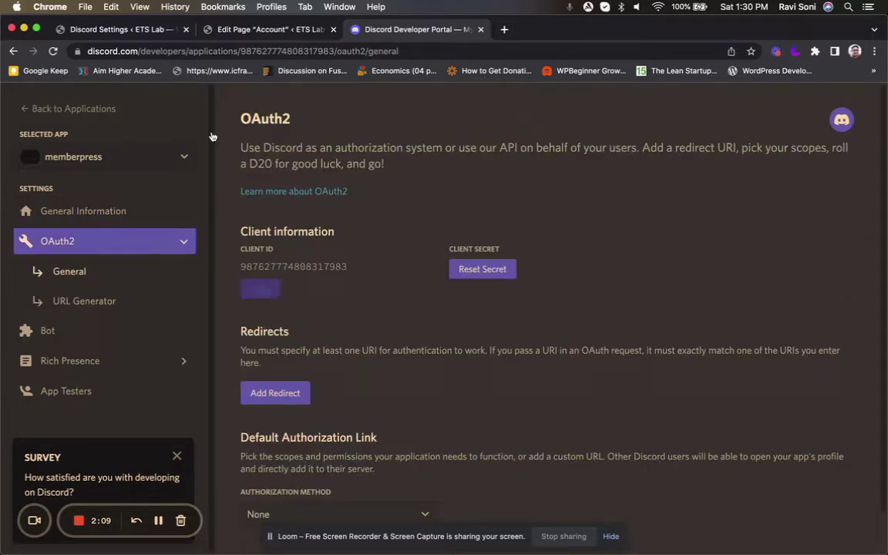
left_click(136, 29)
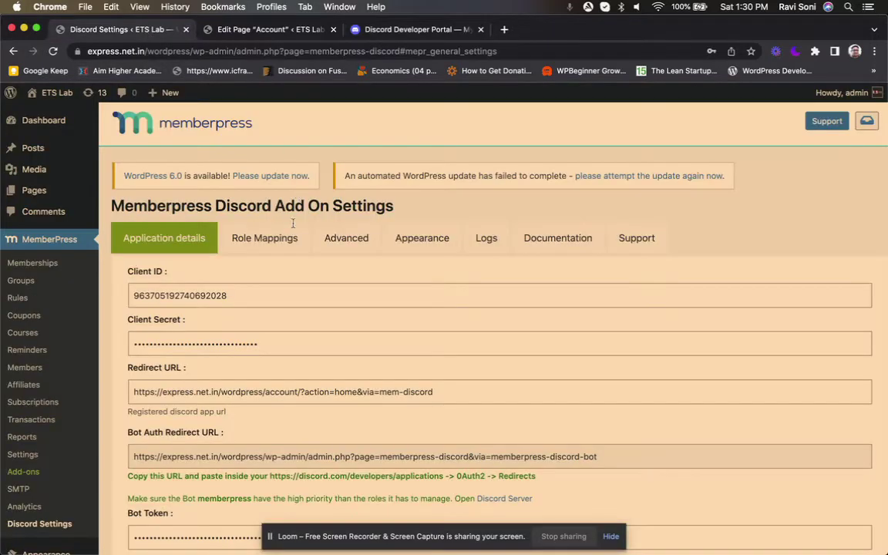
double_click(272, 292)
key("ctrl+v")
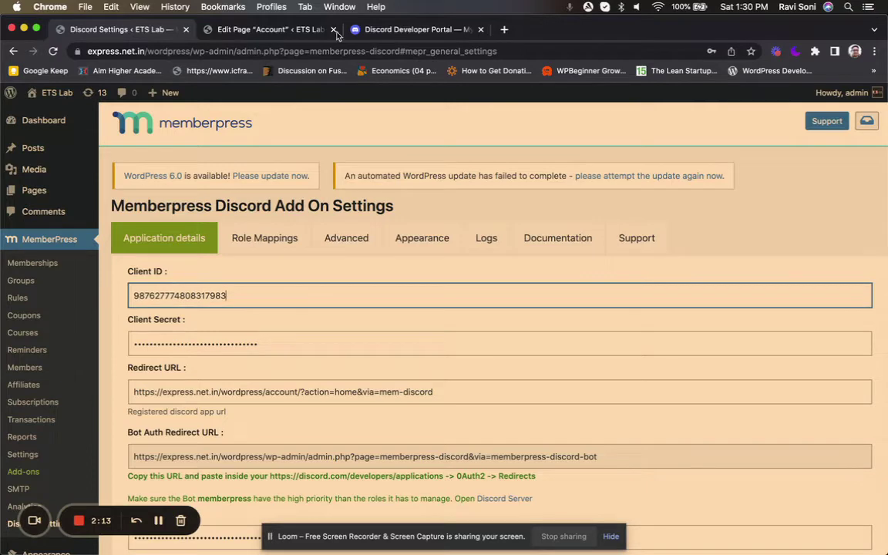
Regenerate the Discord client secret, paste it into Client Secret, and select the Redirect URL.
left_click(416, 29)
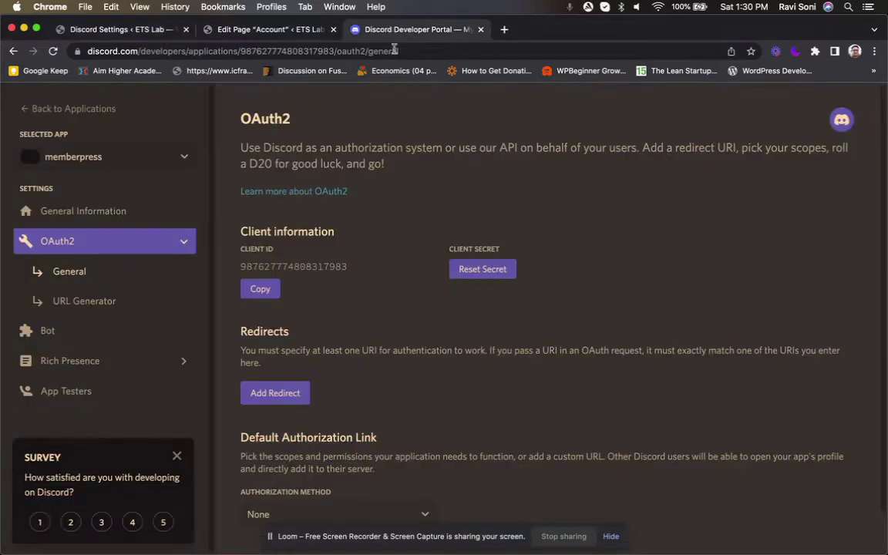
left_click(500, 275)
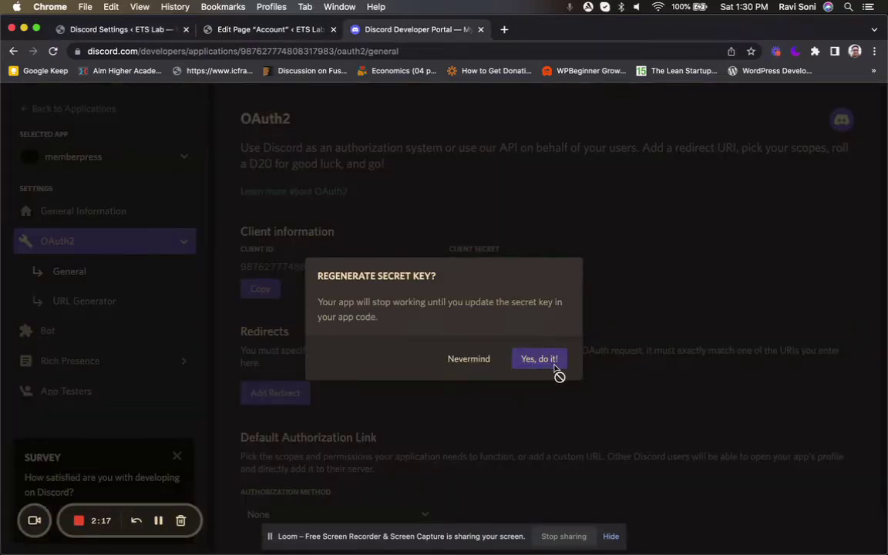
left_click(540, 358)
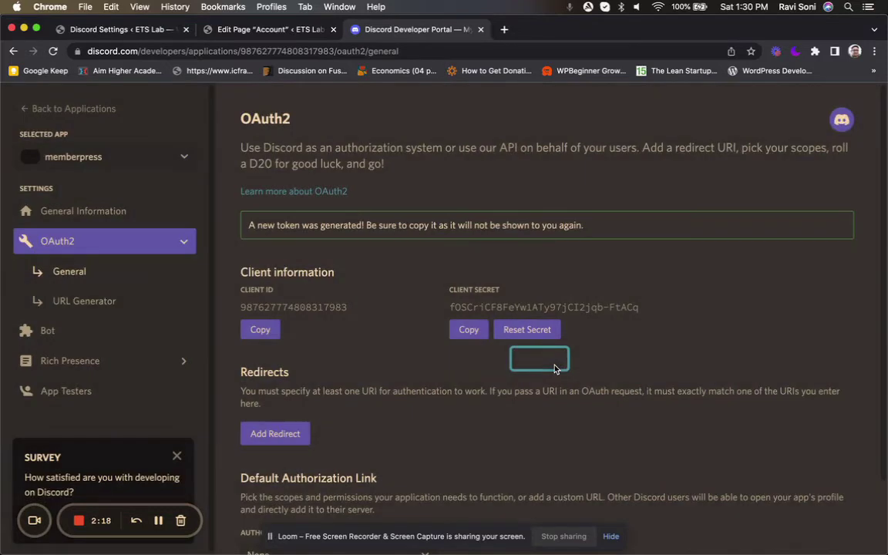
left_click(476, 330)
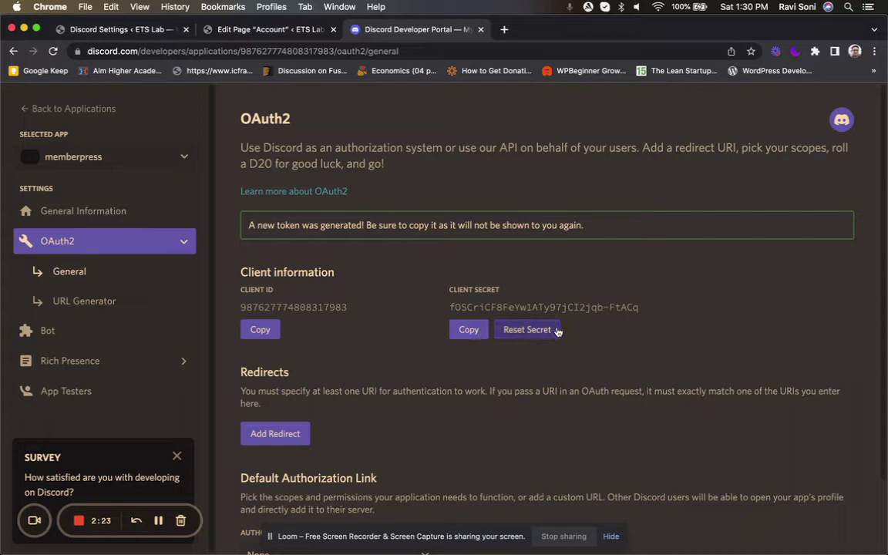
left_click(145, 31)
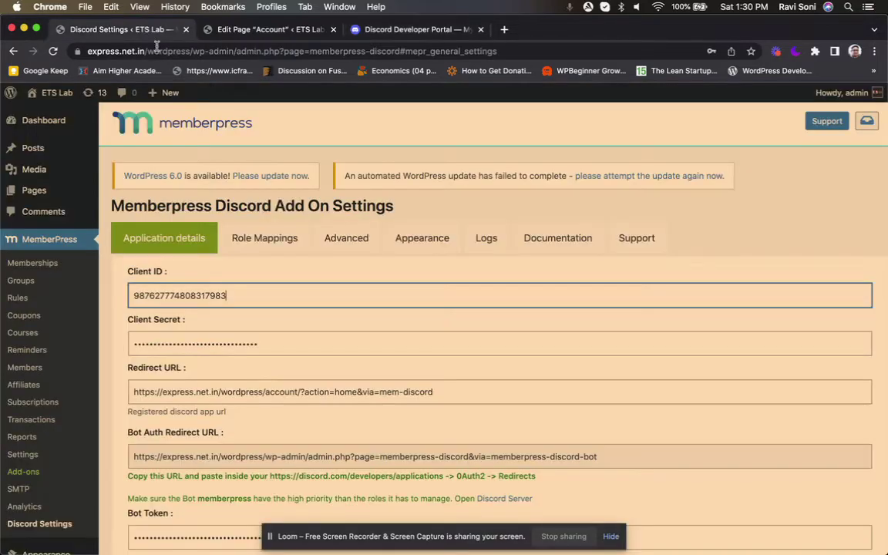
double_click(269, 344)
key("super+v")
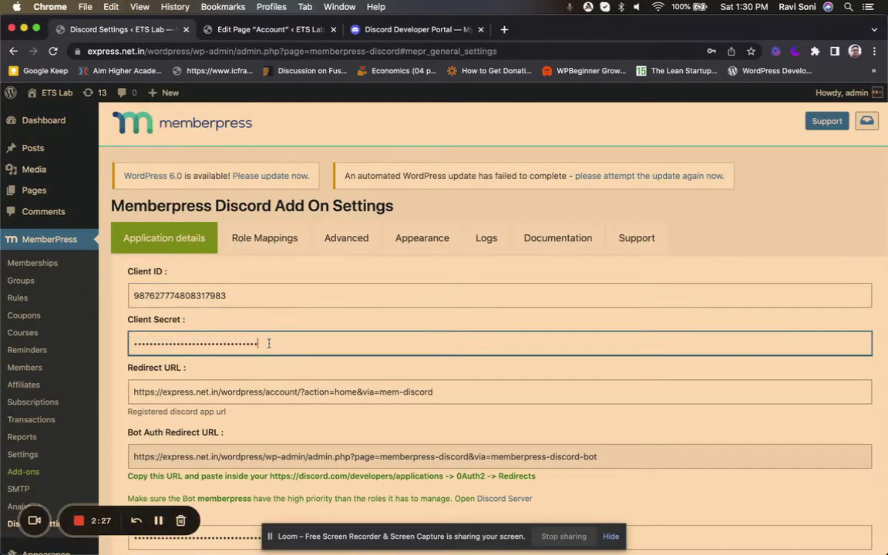
triple_click(316, 391)
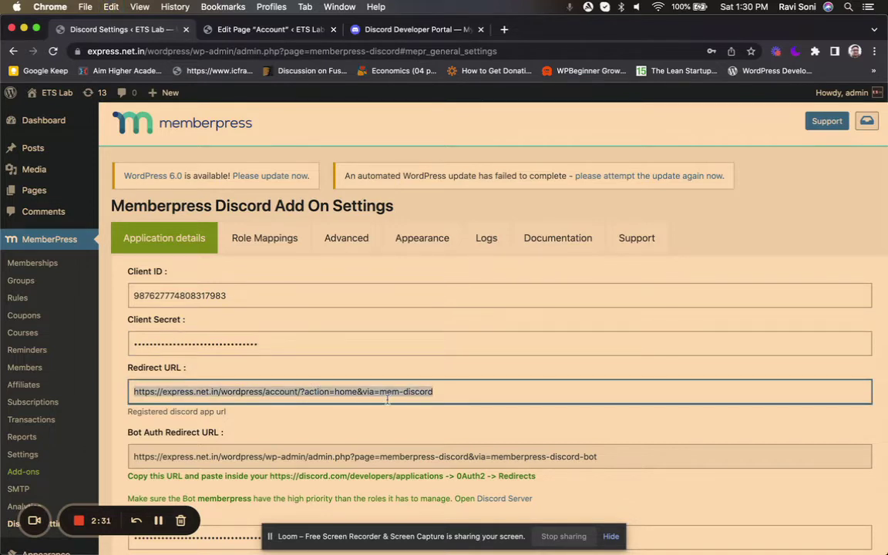
triple_click(452, 397)
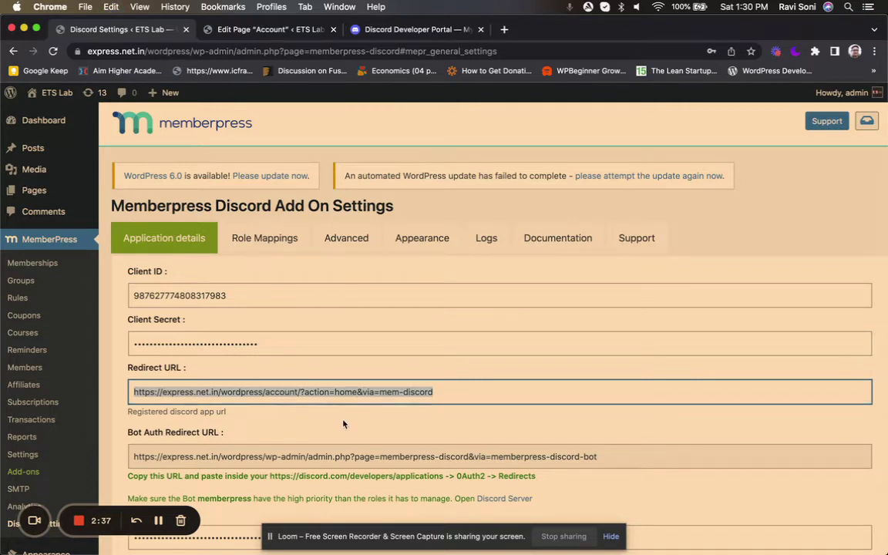
Add the site's account Redirect URL as an OAuth2 redirect in the Discord app.
left_click(455, 392)
triple_click(461, 381)
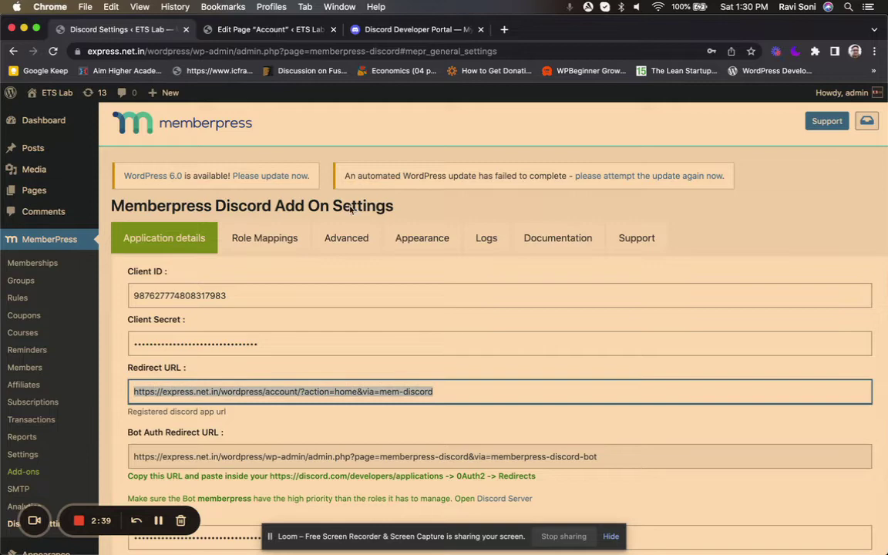
scroll(293, 324, "down", 2)
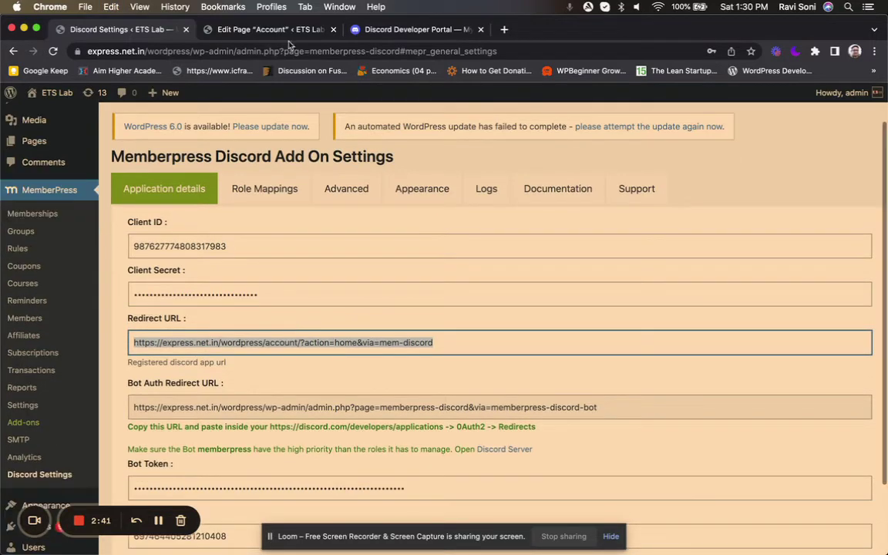
left_click(401, 29)
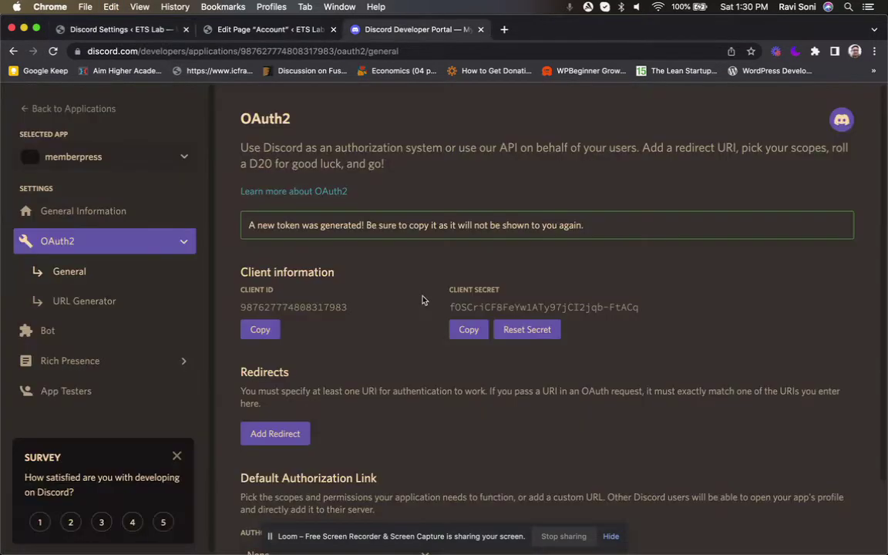
left_click(305, 434)
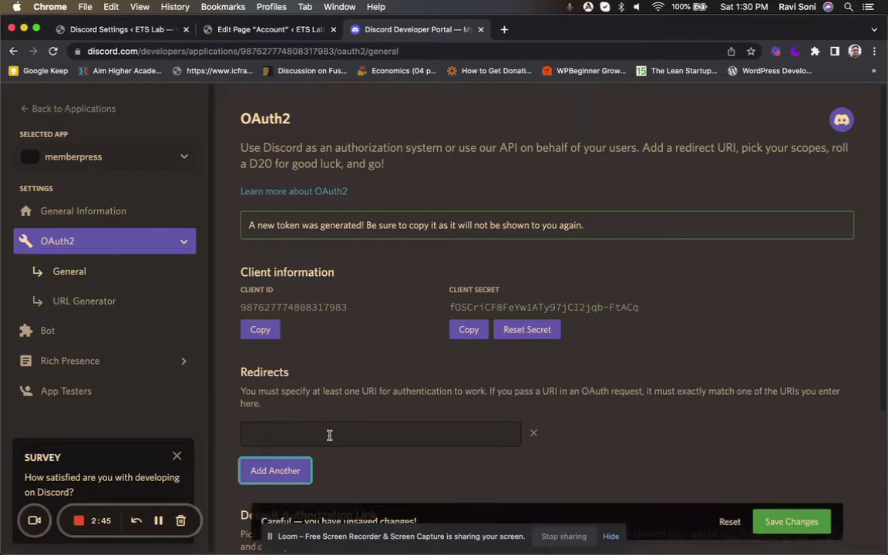
key("super+v")
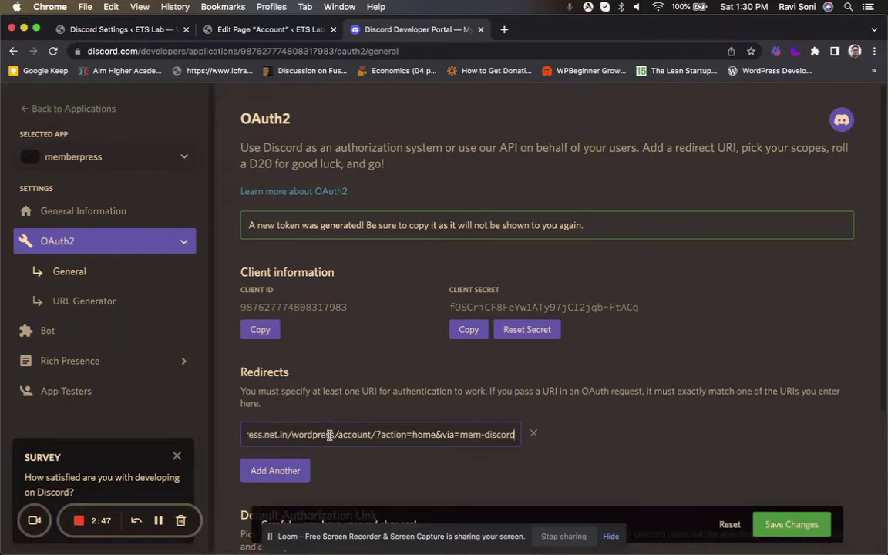
key("super+Left")
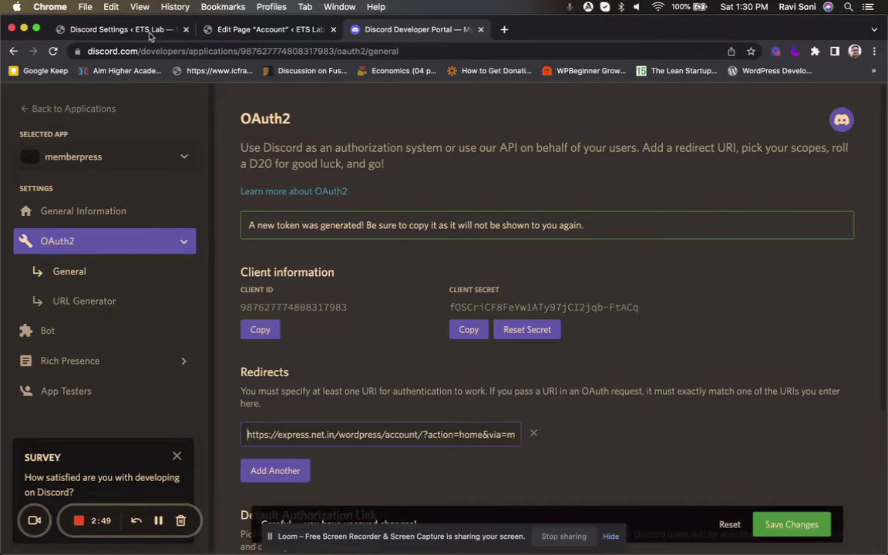
Add the Bot Auth Redirect URL as a second redirect and save the changes.
left_click(151, 33)
left_click(231, 407)
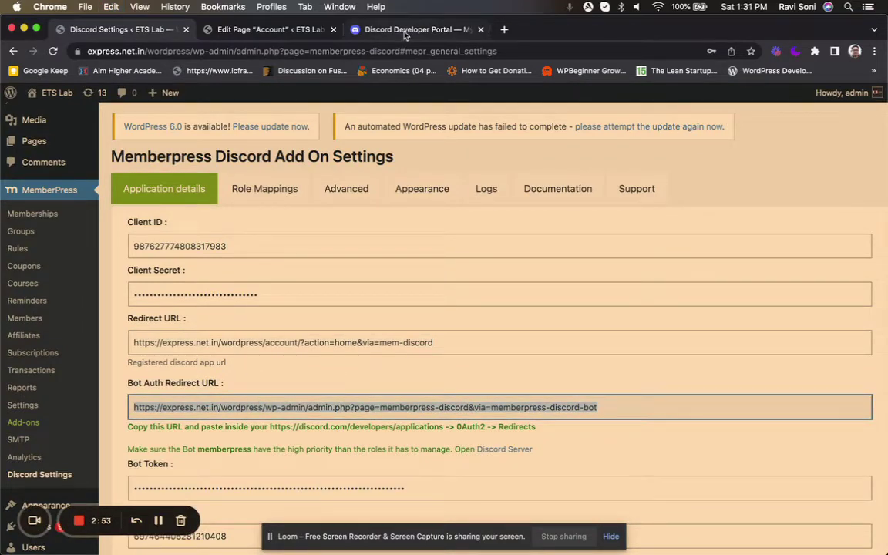
left_click(364, 29)
left_click(301, 468)
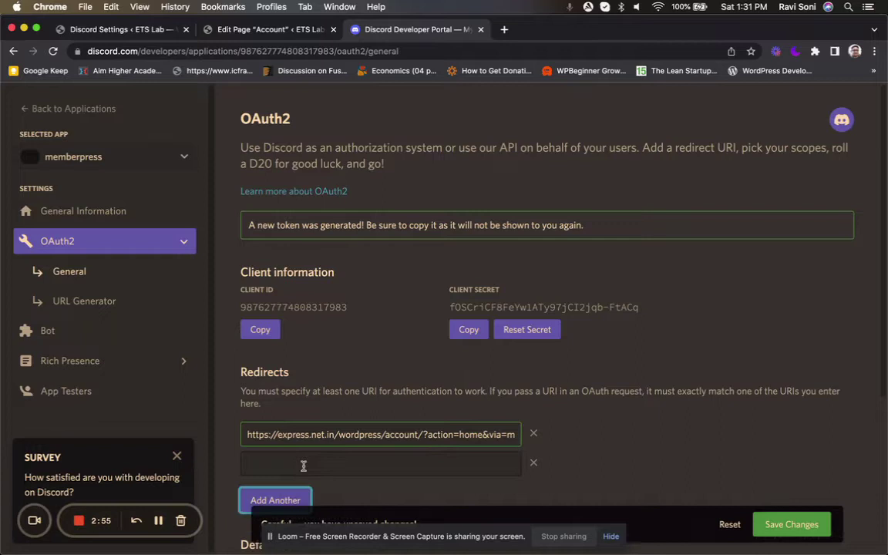
key("ctrl+v")
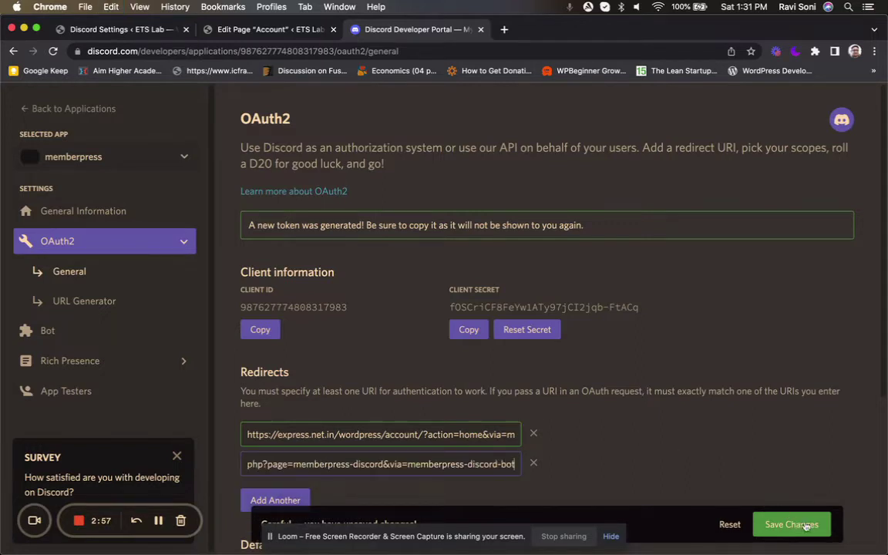
left_click(807, 525)
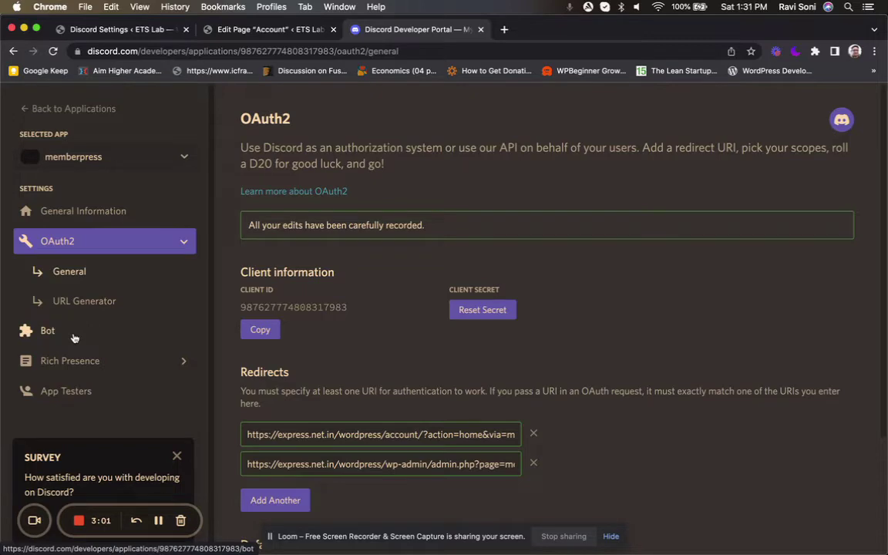
left_click(141, 29)
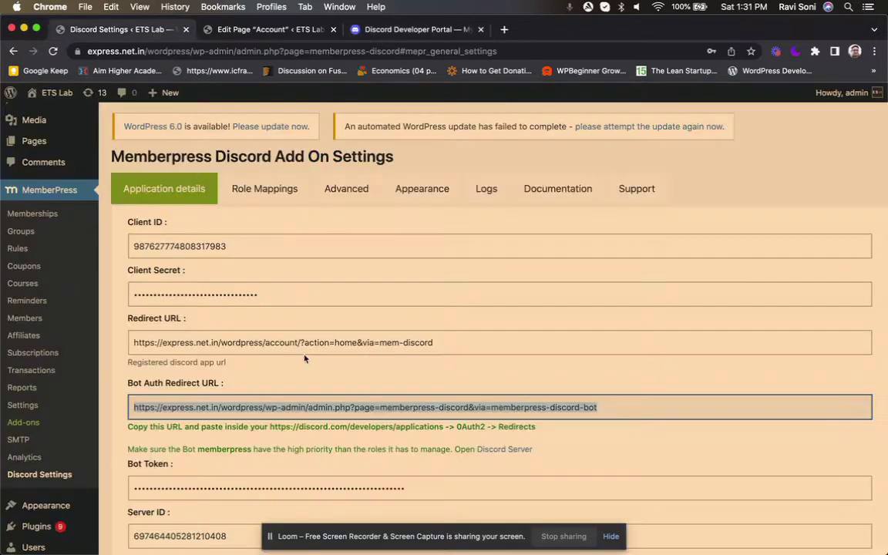
scroll(305, 358, "down", 2)
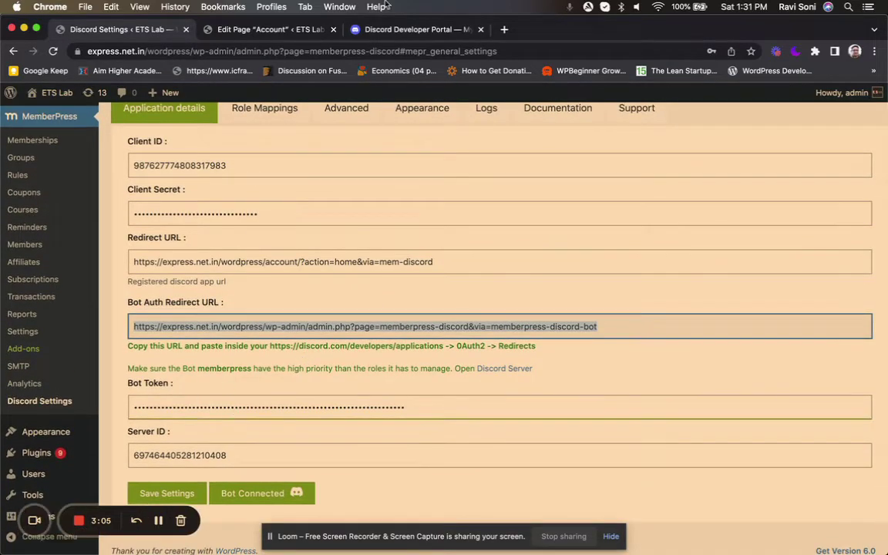
left_click(388, 29)
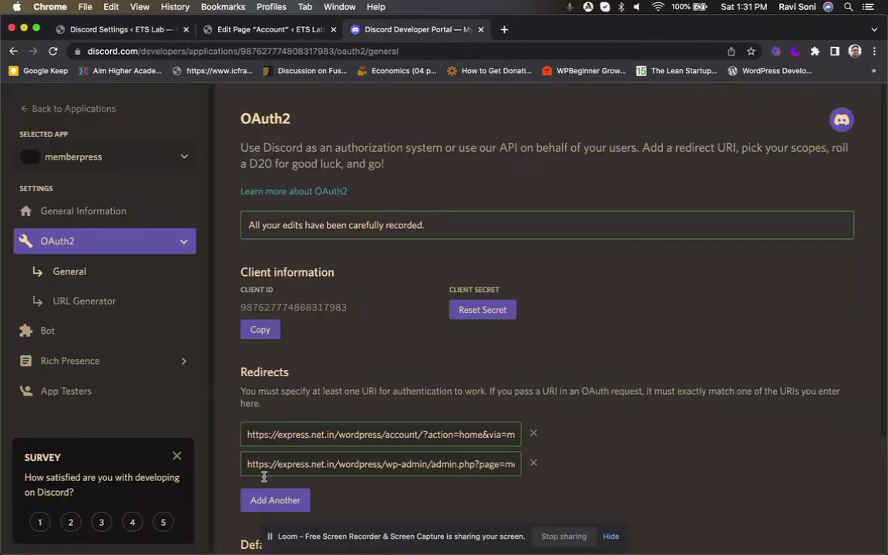
Add a bot user to the memberpress application.
left_click(55, 330)
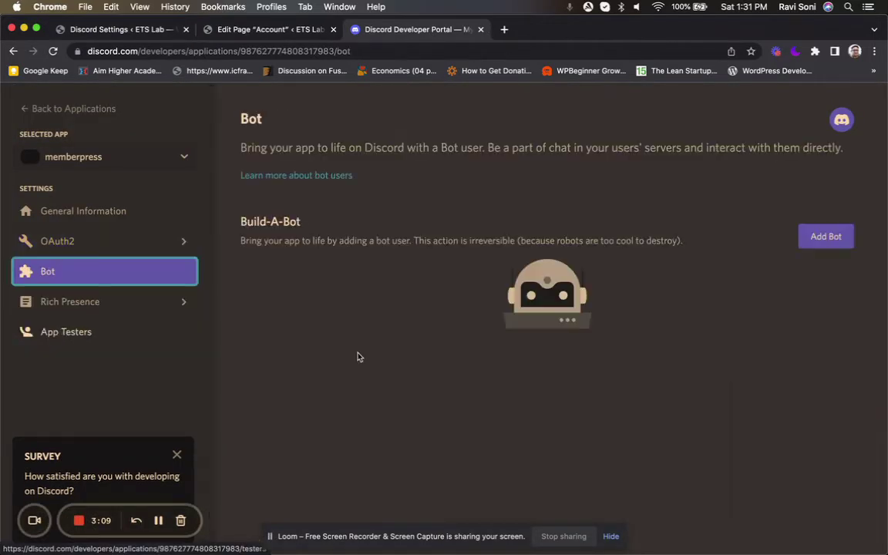
left_click(827, 237)
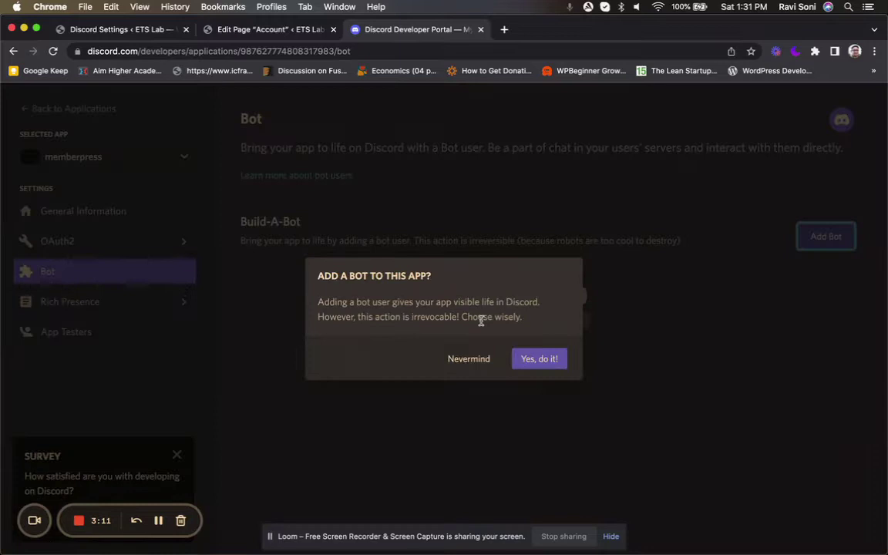
left_click(535, 369)
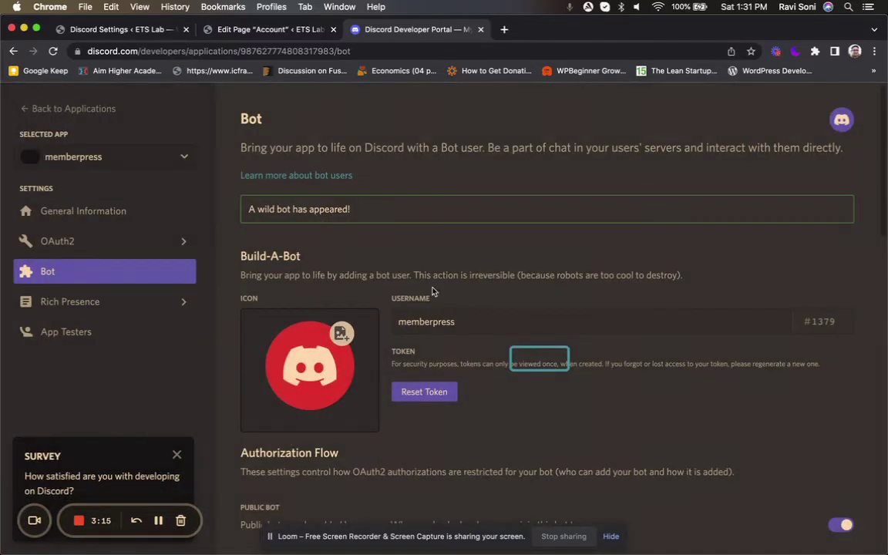
double_click(432, 324)
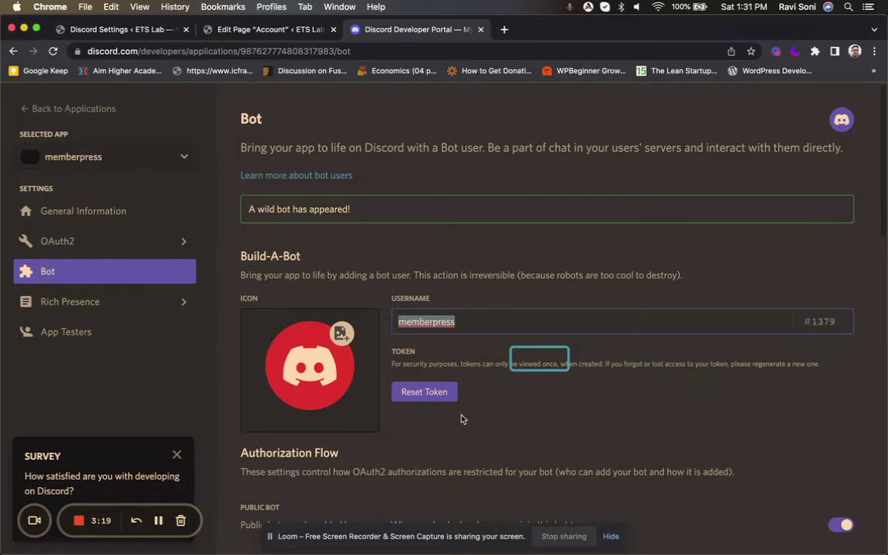
Reset the bot token and copy the newly generated token.
scroll(463, 419, "down", 2)
left_click(432, 316)
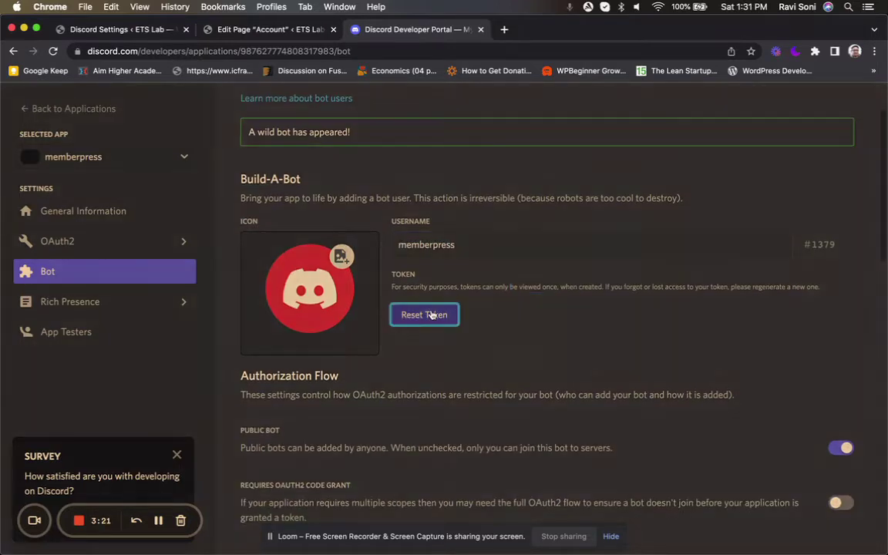
left_click(547, 360)
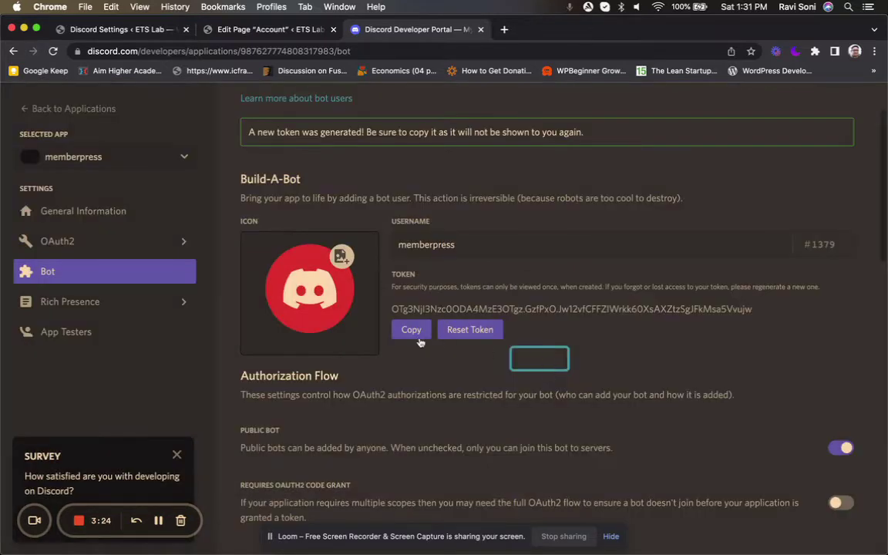
left_click(411, 330)
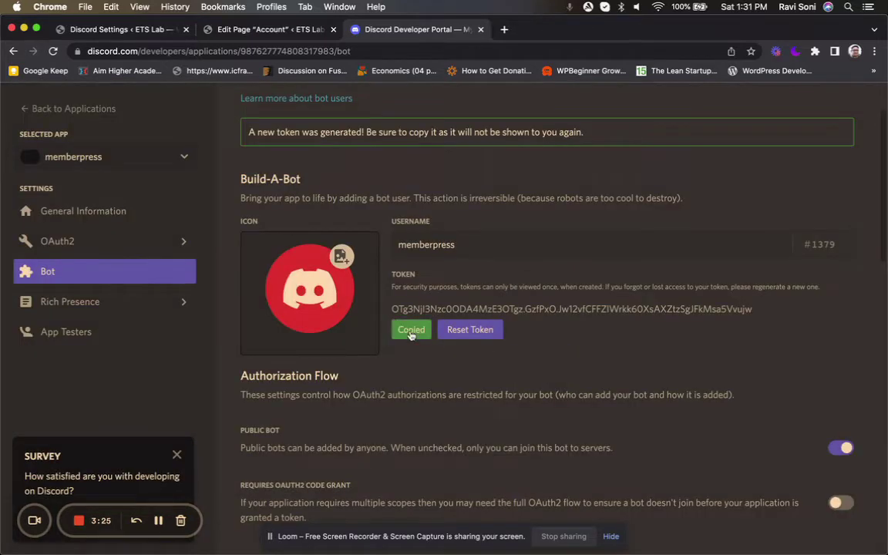
triple_click(549, 308)
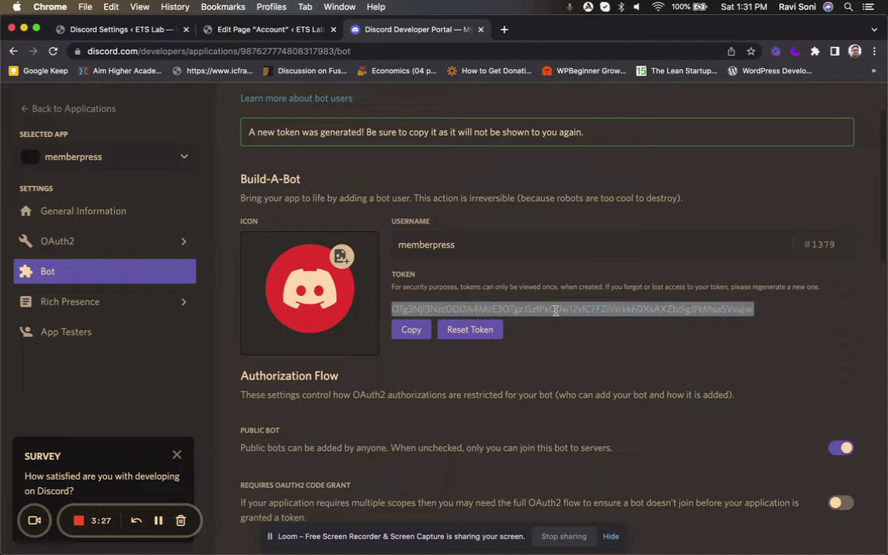
Put the new bot token into the add-on's Bot Token field.
left_click(132, 31)
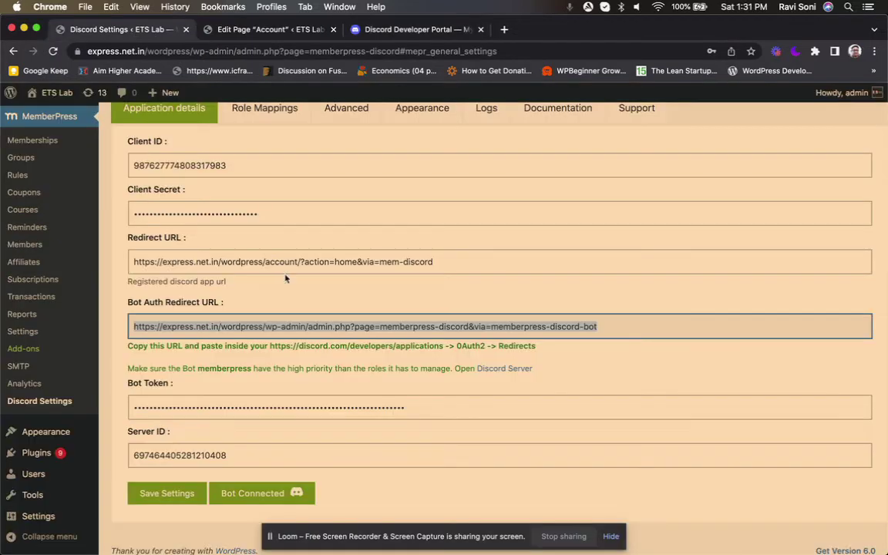
left_click(388, 31)
left_click(120, 31)
double_click(294, 408)
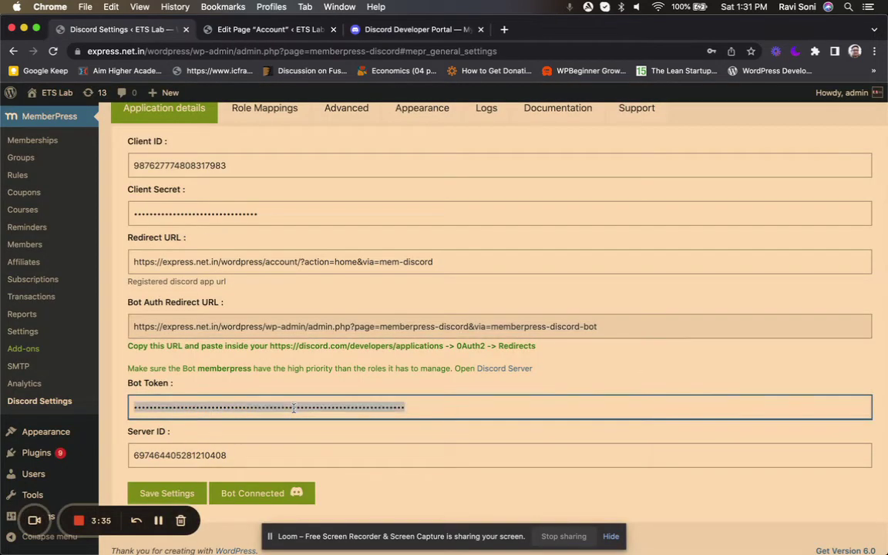
left_click(456, 31)
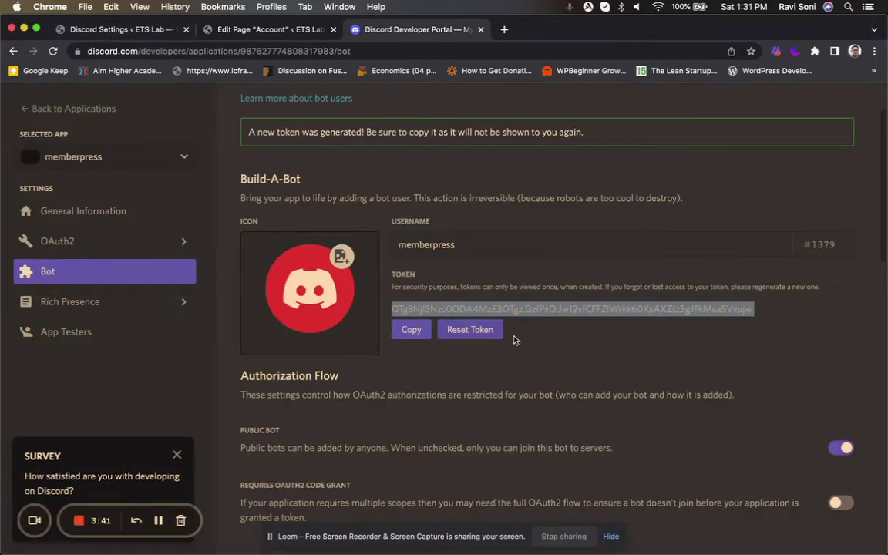
triple_click(545, 311)
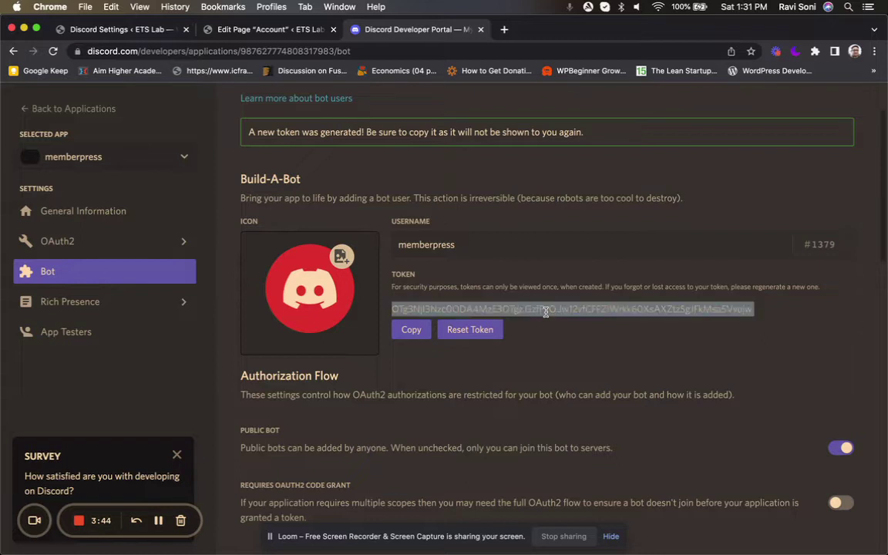
left_click(123, 29)
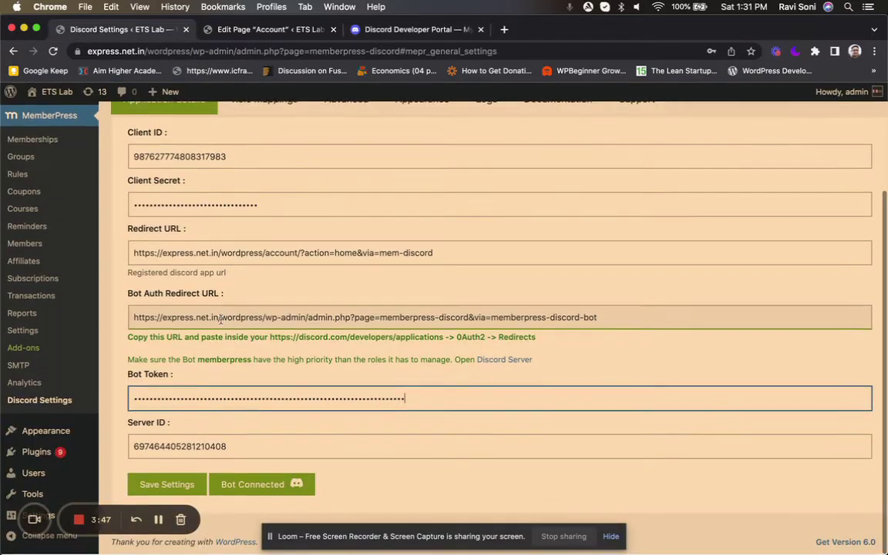
Check the Server ID, then turn off Public Bot and save the bot settings.
left_click(247, 448)
double_click(247, 448)
key("super+c")
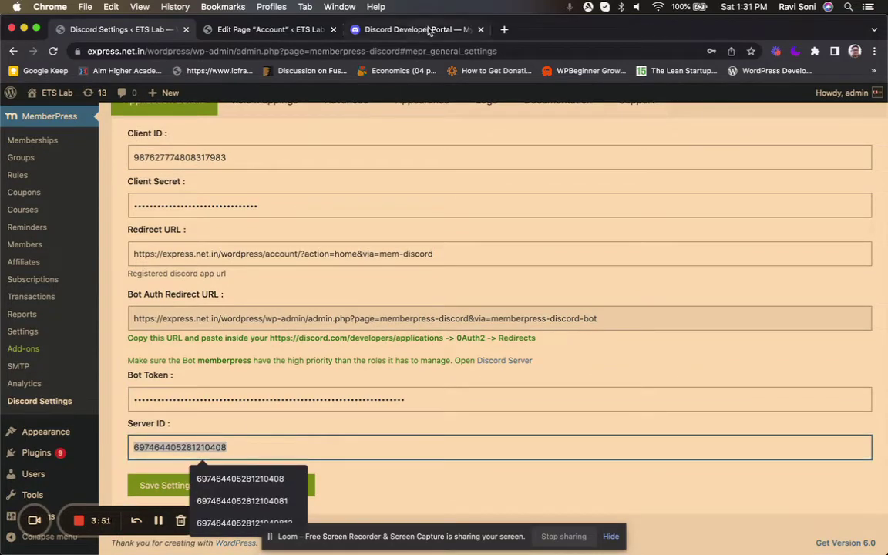
left_click(429, 29)
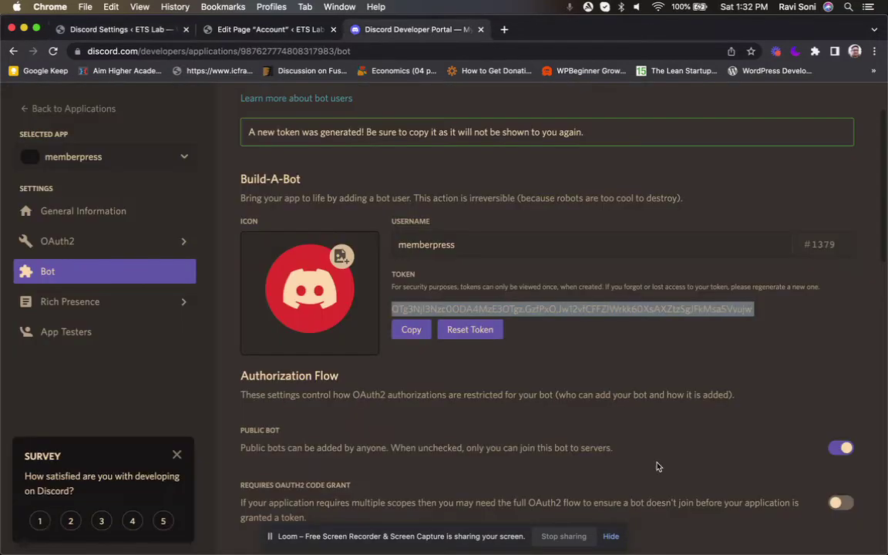
left_click(839, 450)
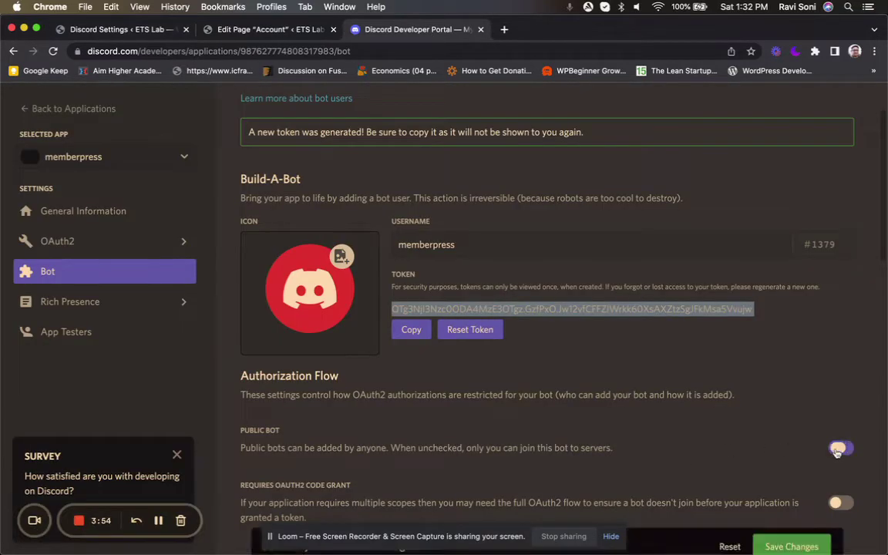
left_click(810, 531)
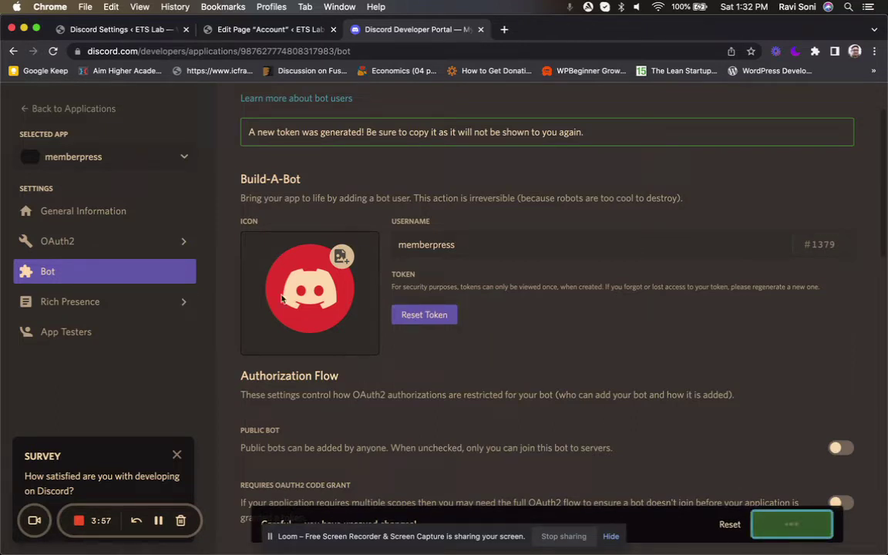
Load the discord.com homepage and open the Discord web app.
left_click(131, 50)
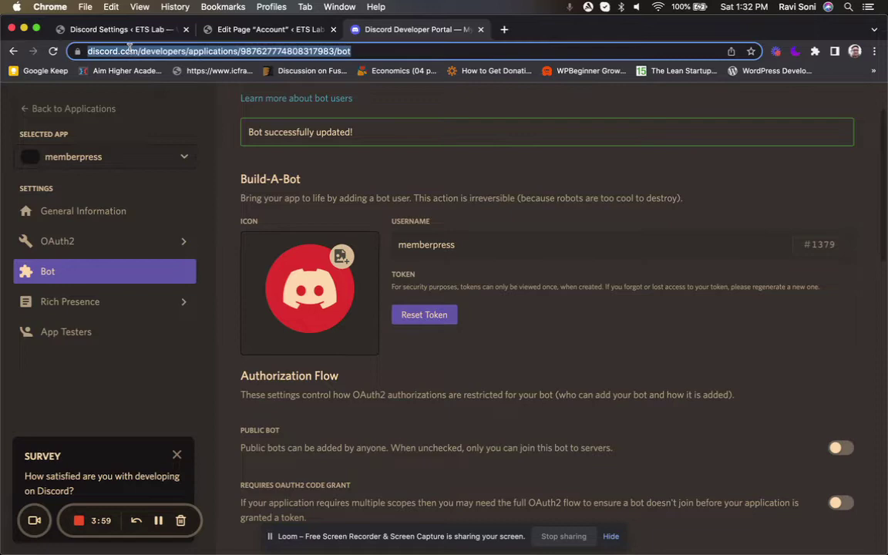
type("dis")
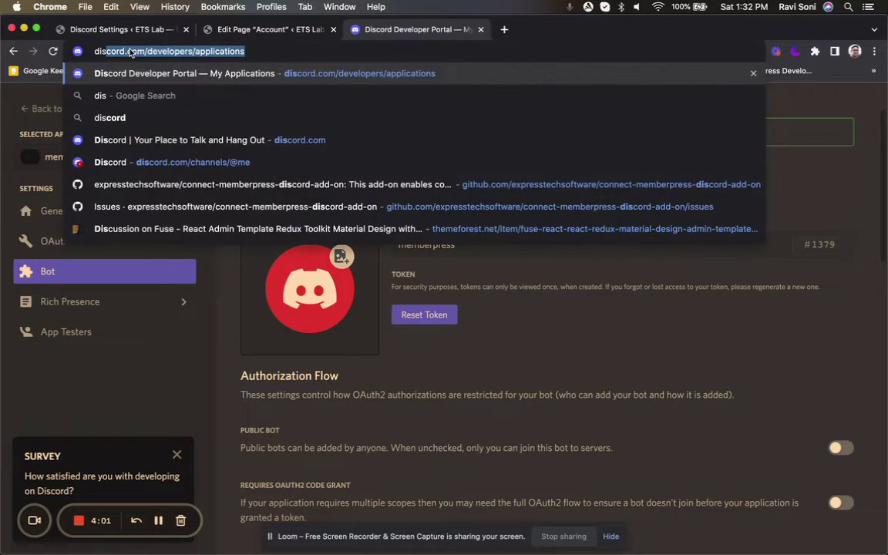
type("cord.com/dev")
key("BackSpace")
key("BackSpace")
key("BackSpace")
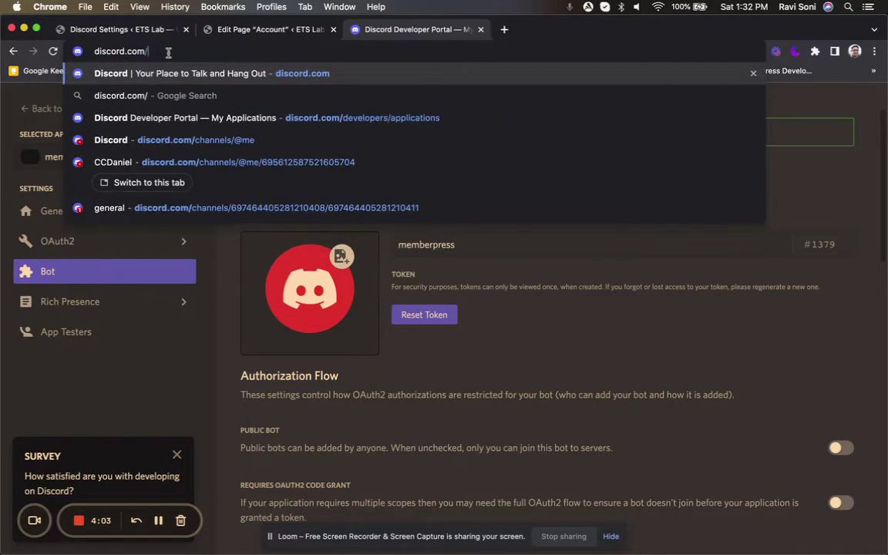
key("Down")
key("Down")
key("Down")
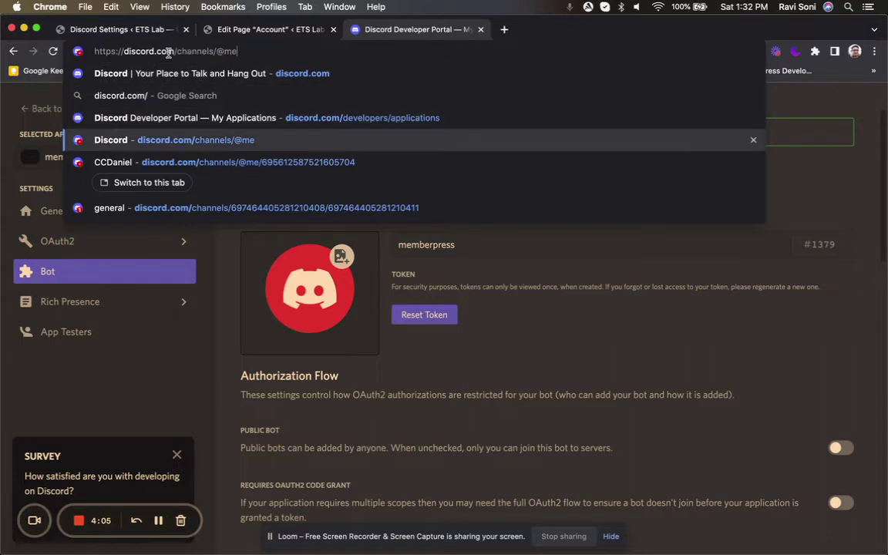
left_click_drag(172, 53, 239, 51)
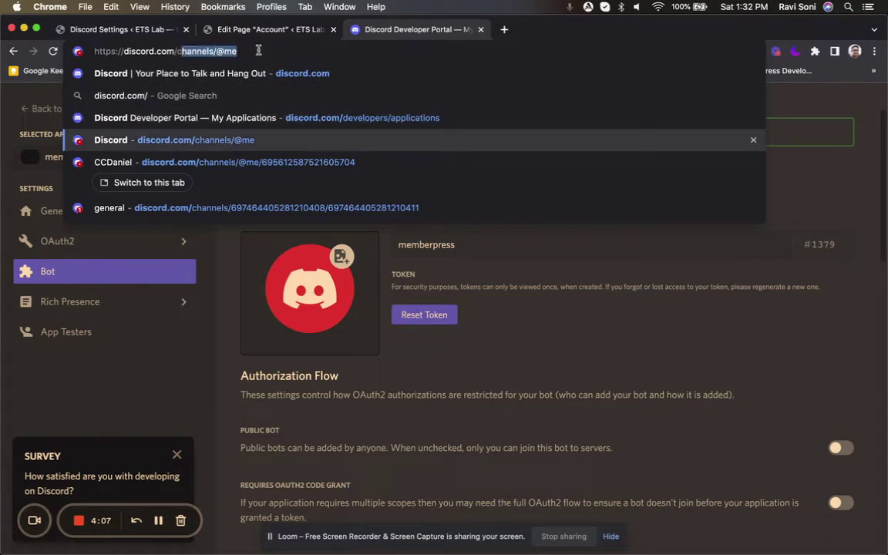
left_click(258, 50)
left_click(177, 51, "shift")
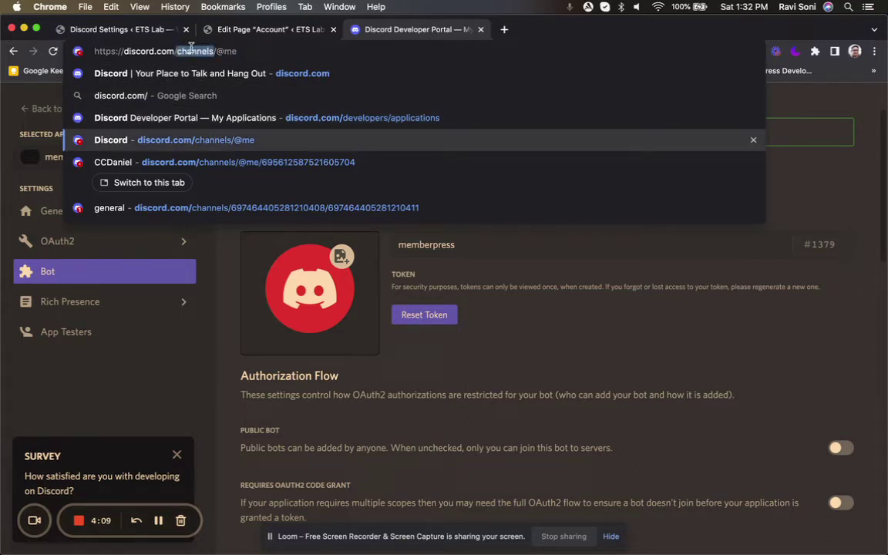
key("BackSpace")
key("Return")
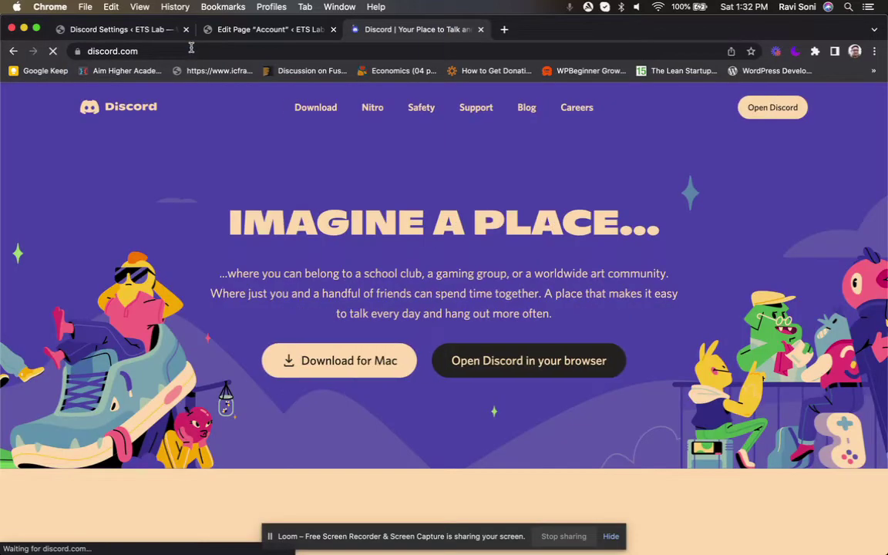
left_click(785, 114)
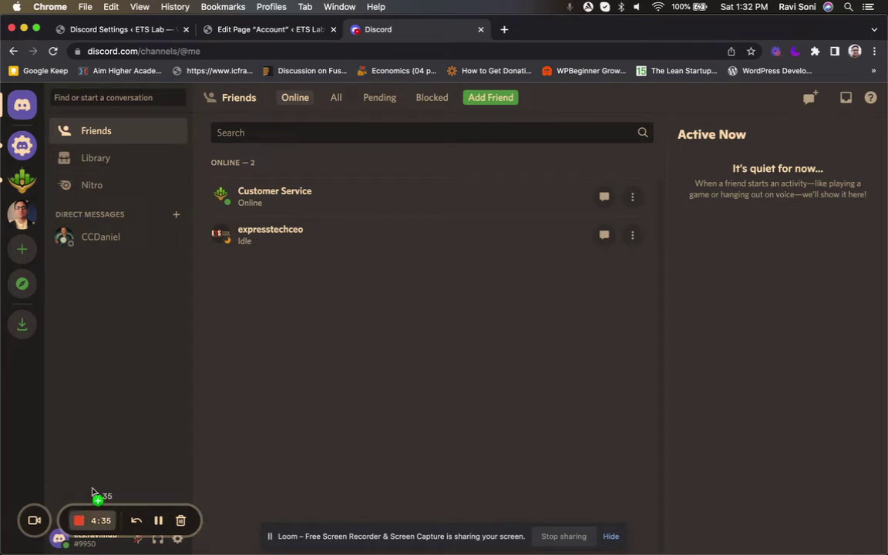
Turn on Developer Mode in Discord's Advanced user settings.
left_click(178, 543)
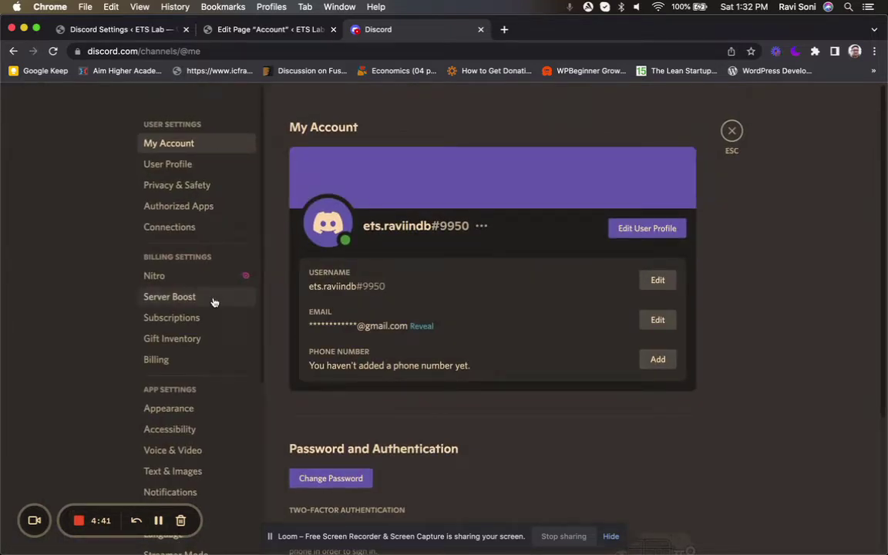
scroll(214, 302, "down", 5)
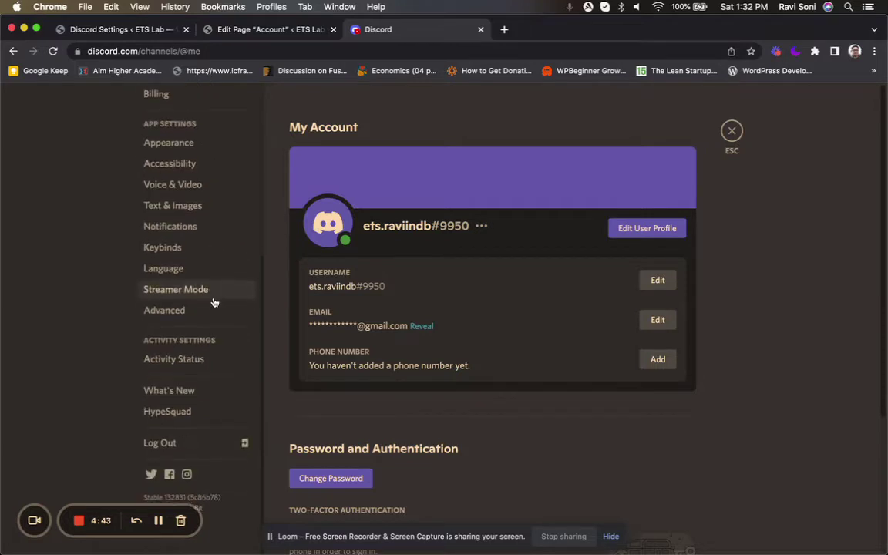
left_click(174, 312)
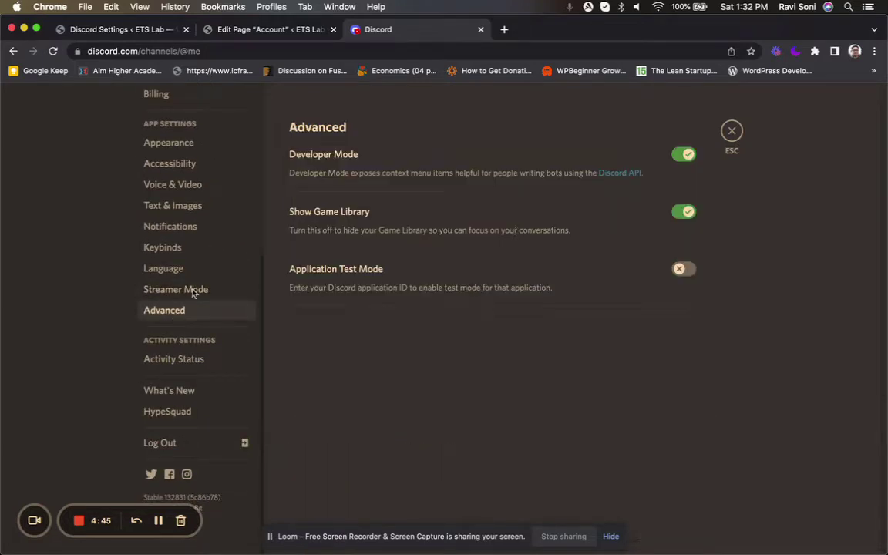
left_click(683, 157)
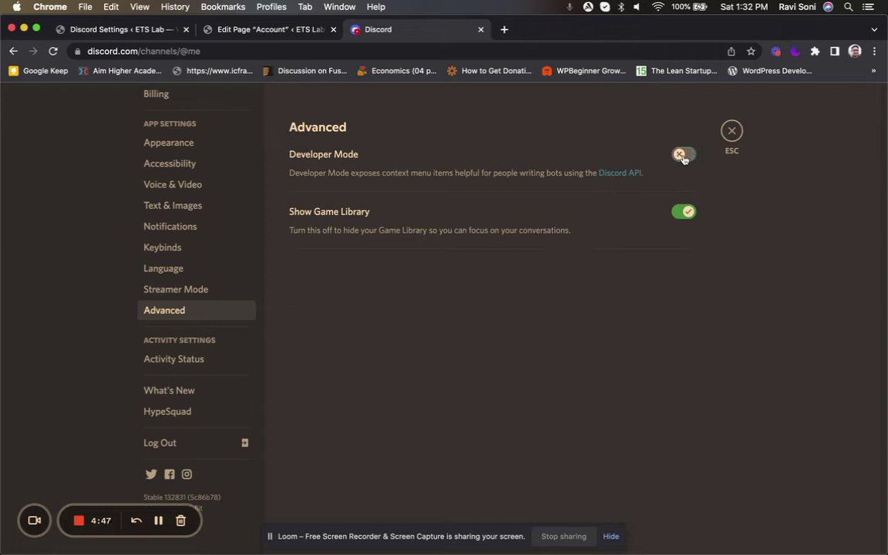
left_click(683, 158)
left_click(685, 157)
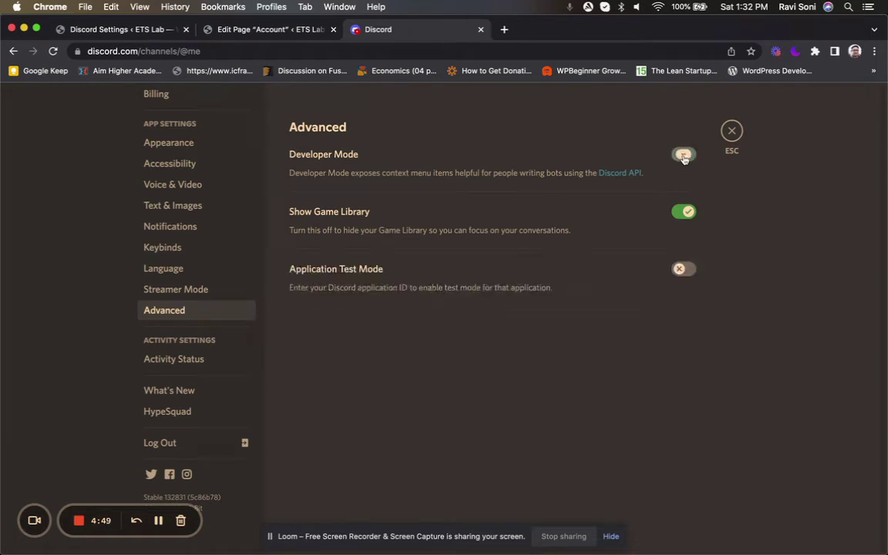
Copy the server's ID from its right-click menu.
left_click(734, 133)
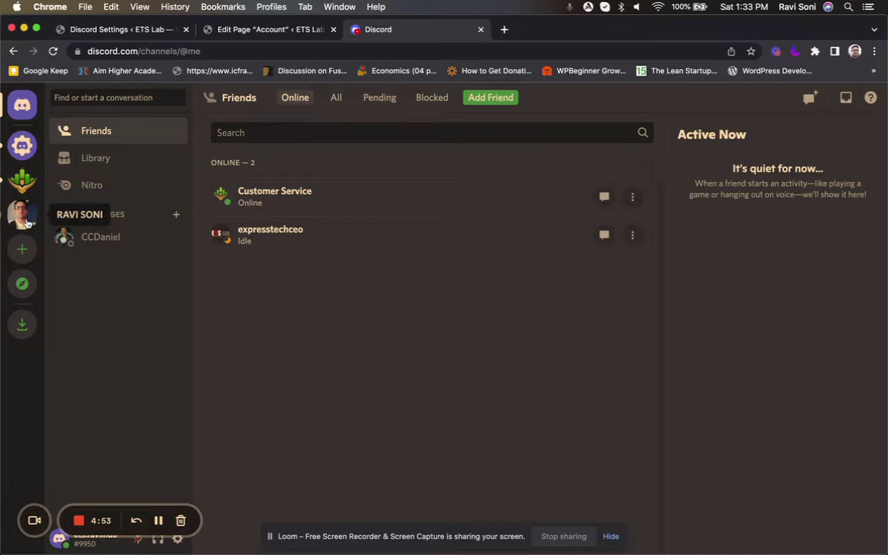
right_click(23, 212)
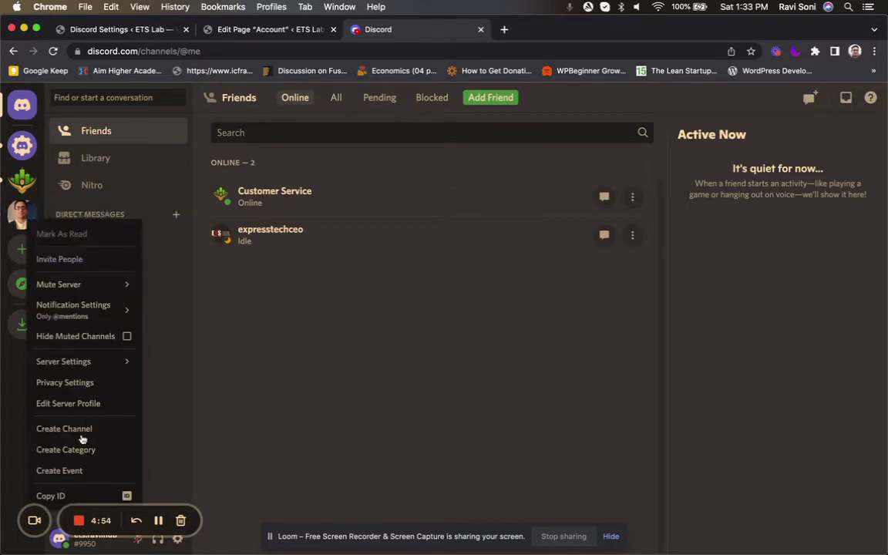
left_click(65, 497)
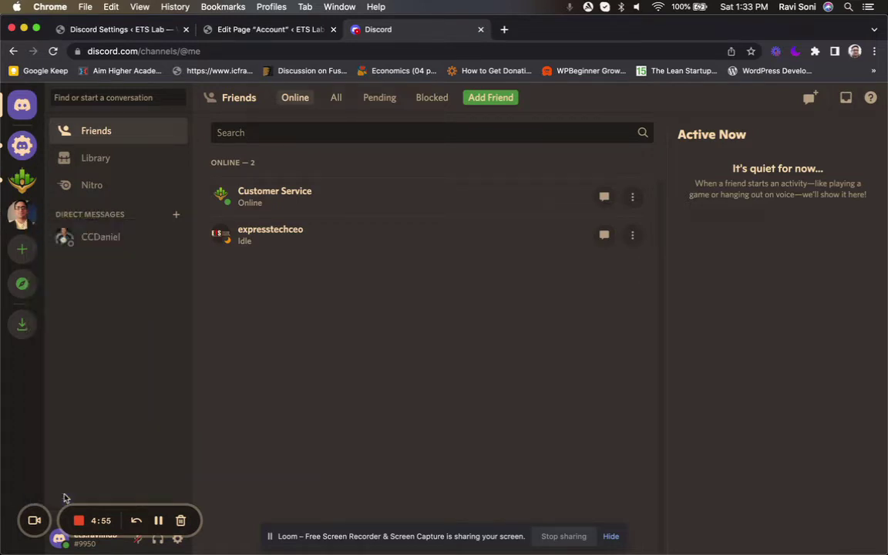
left_click(120, 30)
key("super+v")
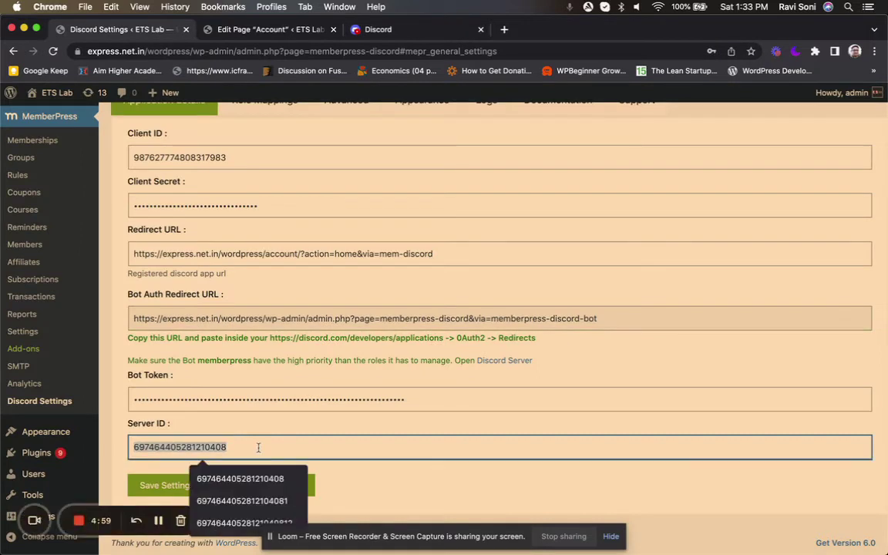
left_click(378, 487)
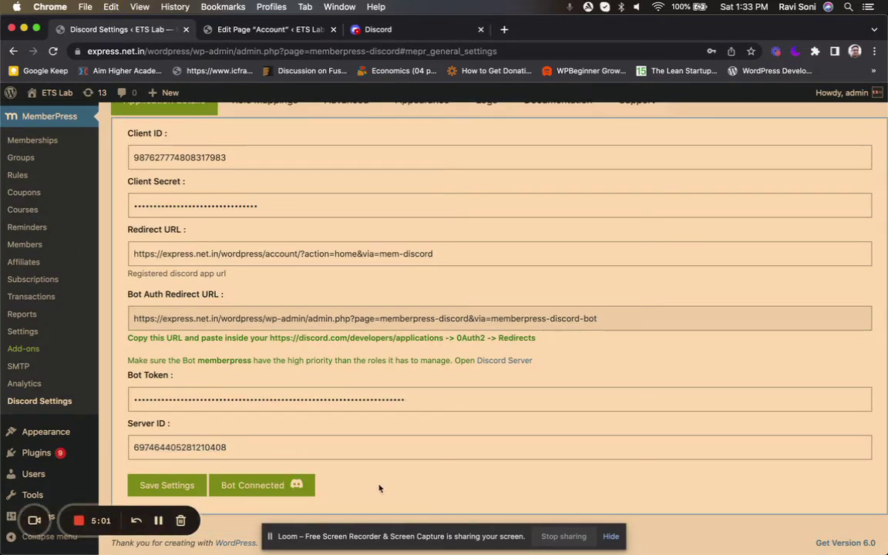
left_click(161, 489)
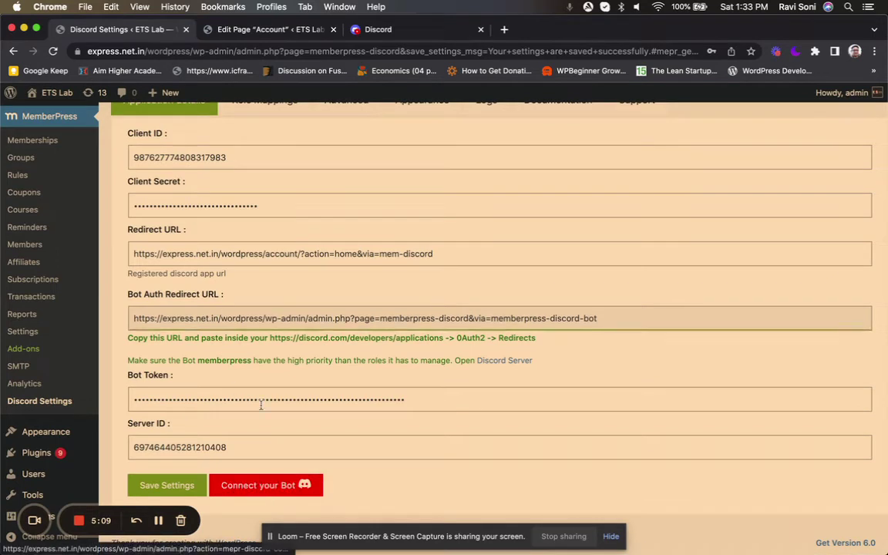
Connect the memberpress bot to the Discord server and authorize it with Administrator permission.
left_click(289, 486)
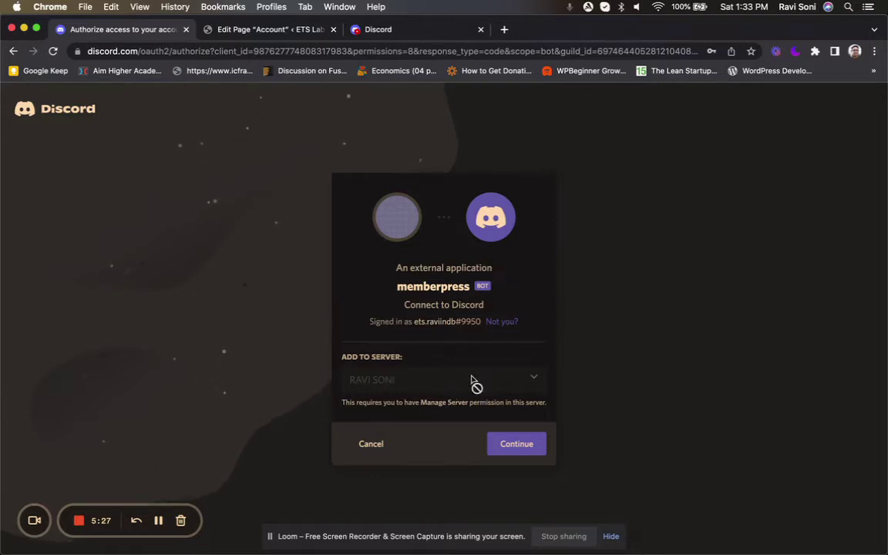
left_click(525, 447)
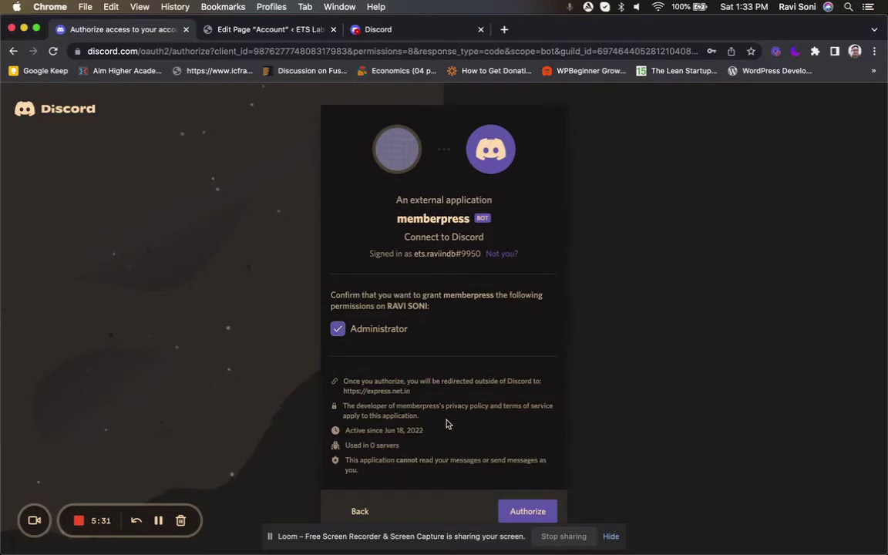
left_click(536, 514)
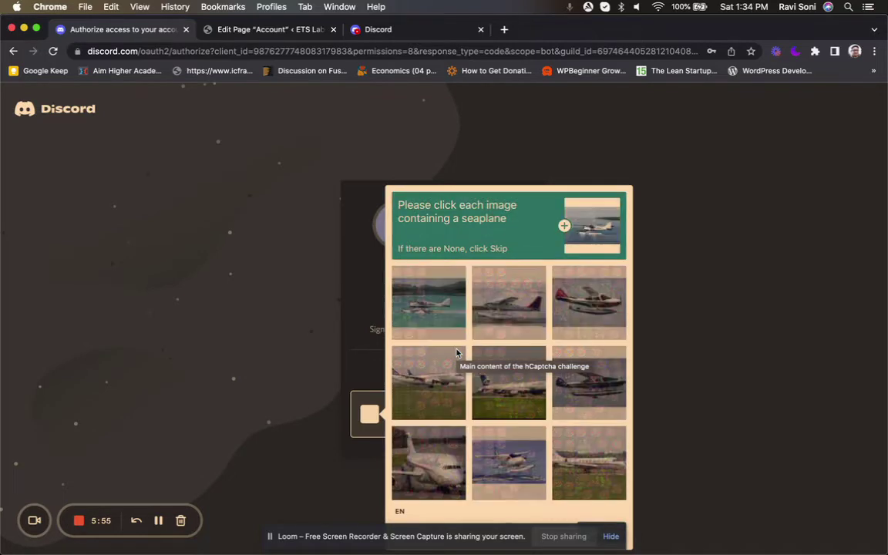
Pass the hCaptcha by selecting all five seaplane images and verifying.
left_click(429, 304)
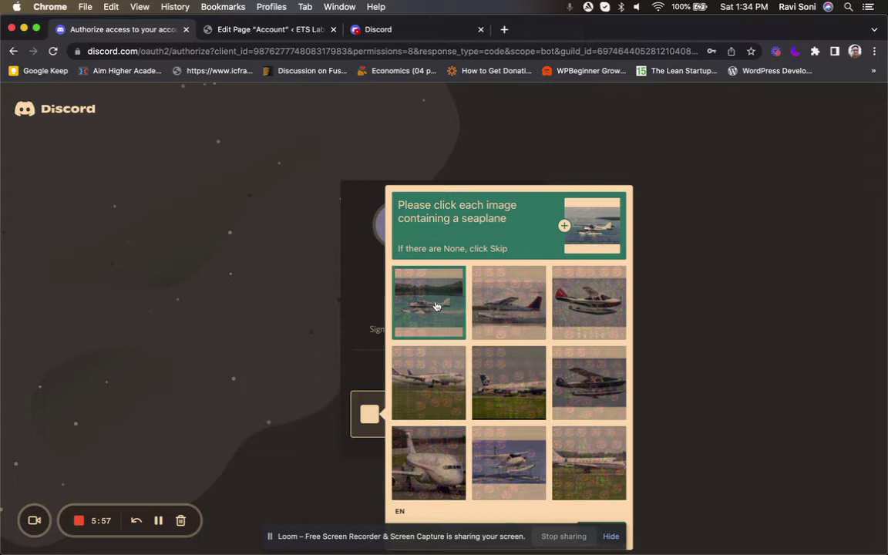
left_click(518, 303)
left_click(588, 302)
left_click(594, 385)
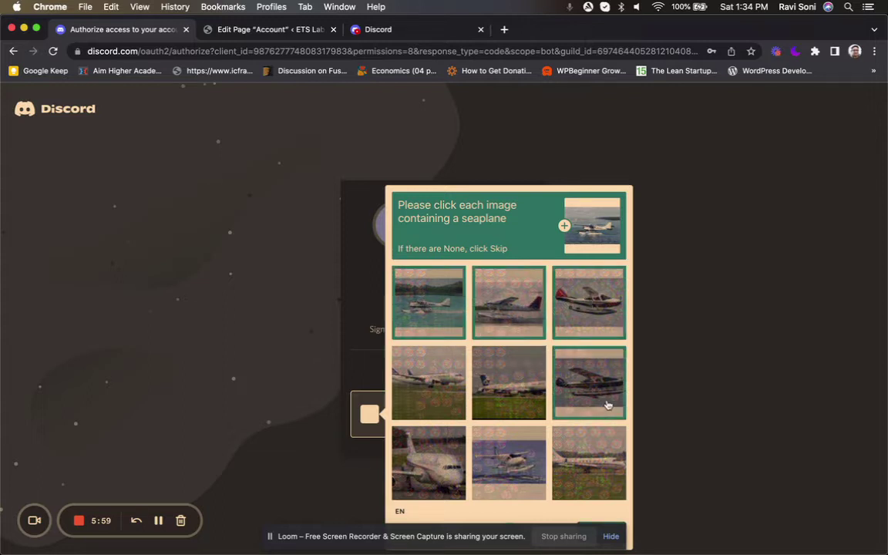
left_click(485, 470)
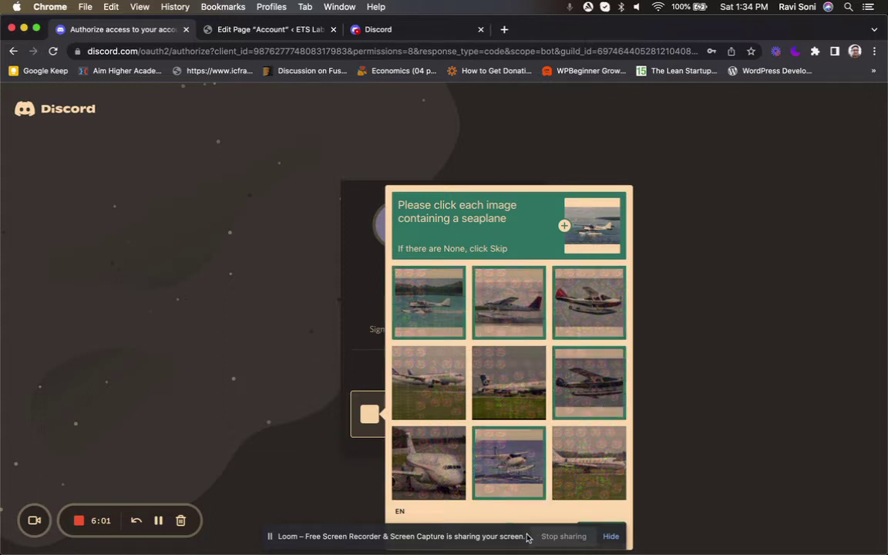
left_click(609, 537)
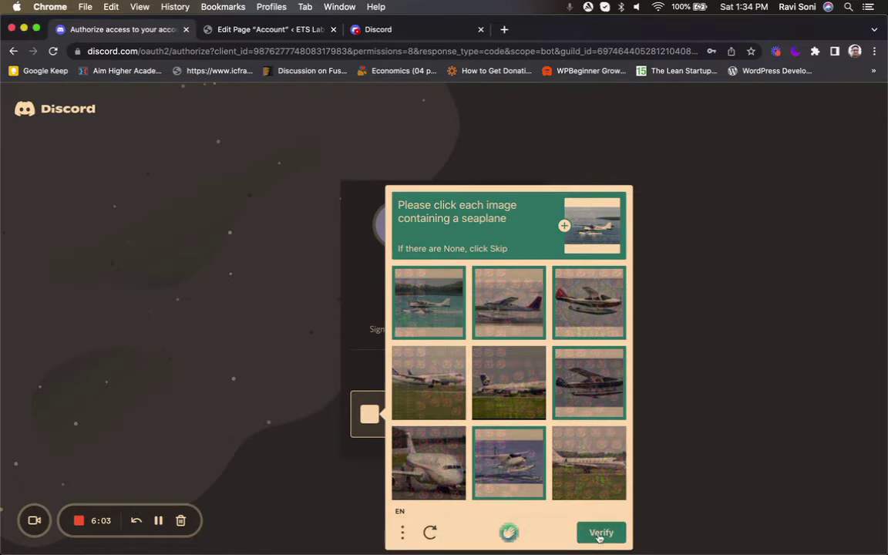
left_click(600, 535)
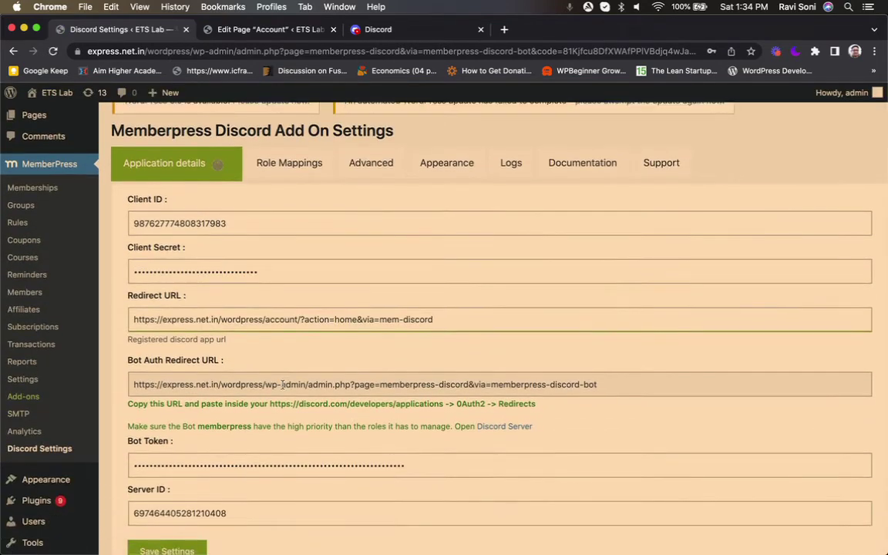
scroll(283, 389, "down", 2)
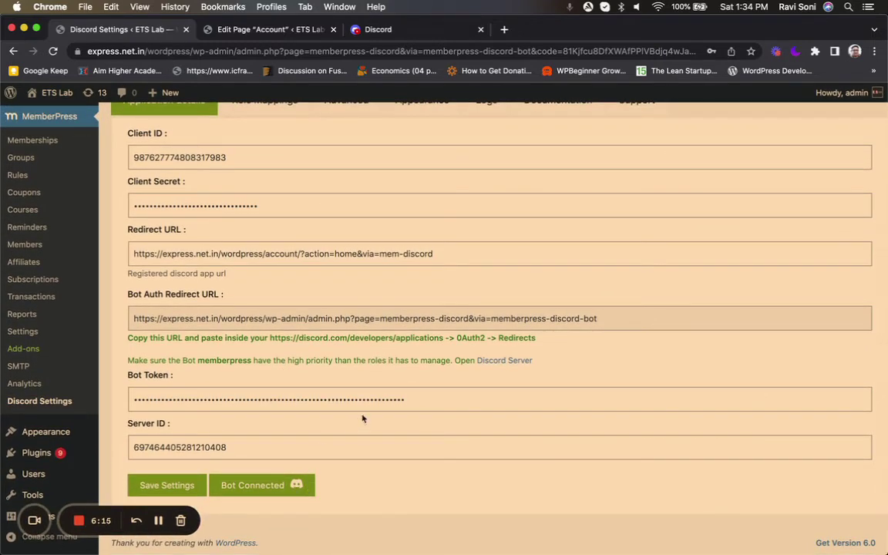
Confirm Bot Connected and read the note that the bot needs higher role priority.
scroll(363, 416, "up", 1)
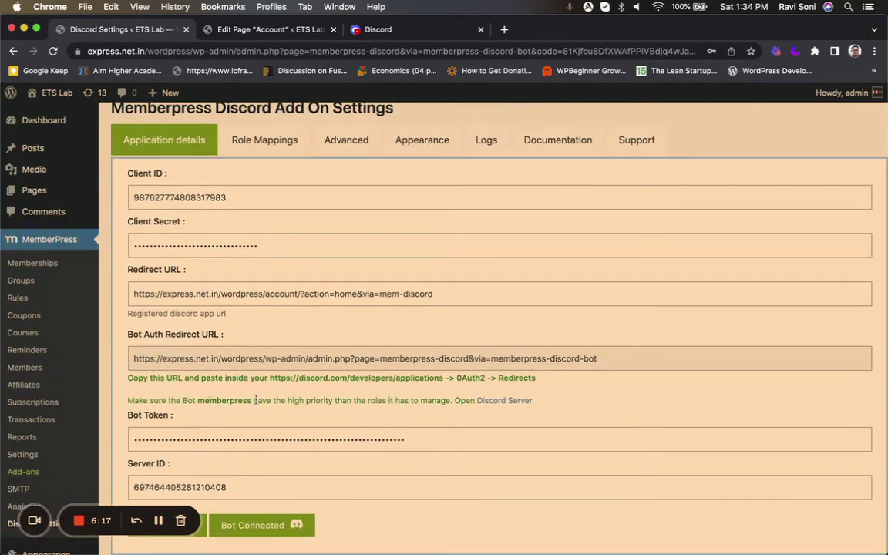
left_click_drag(189, 400, 255, 401)
left_click(283, 398)
left_click_drag(255, 400, 380, 401)
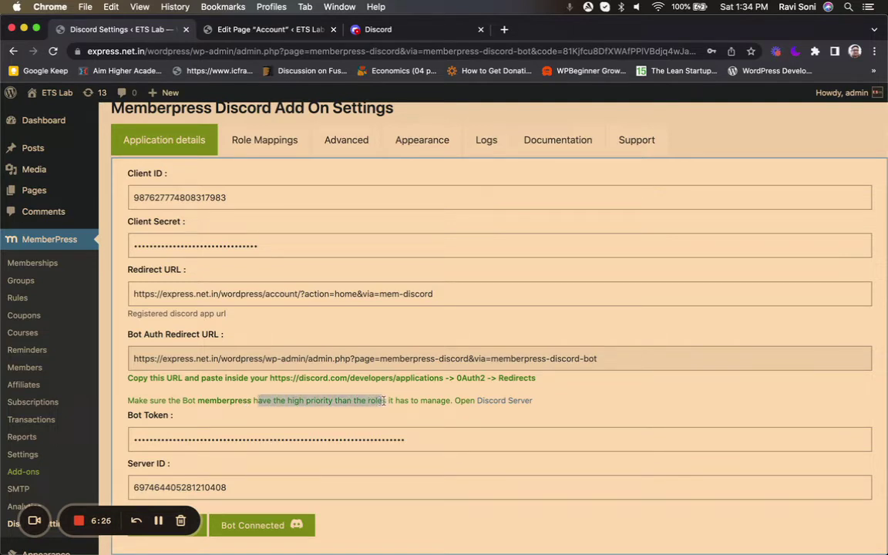
right_click(509, 401)
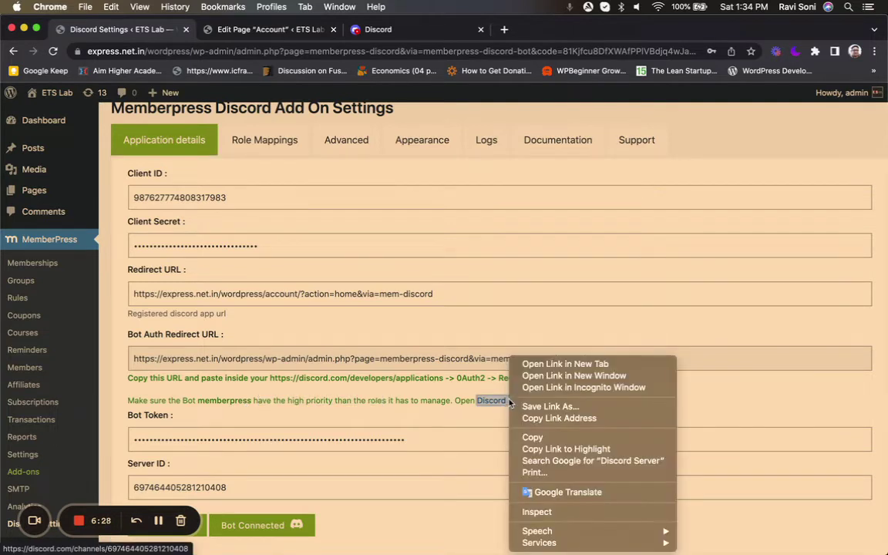
left_click(445, 298)
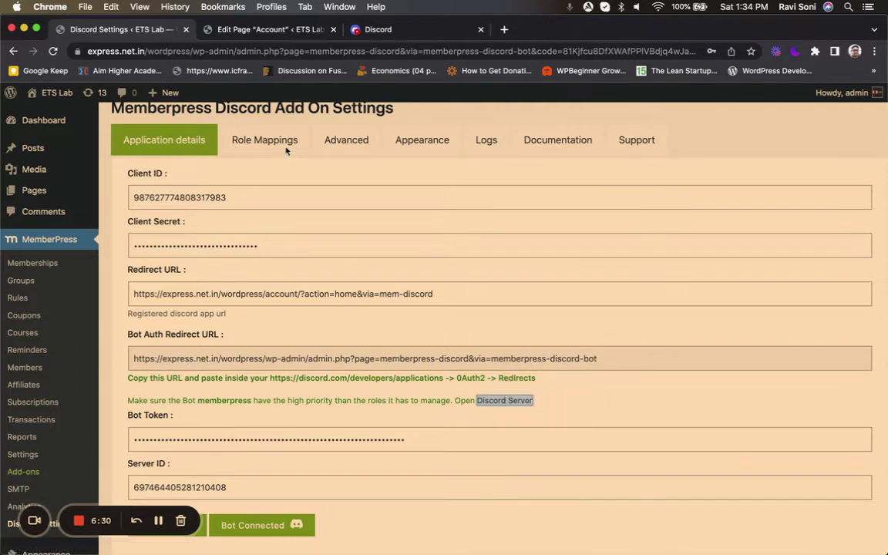
Review the Role Mappings tab, including the Trial Memberpress default role.
left_click(286, 146)
scroll(362, 397, "down", 2)
scroll(362, 397, "down", 3)
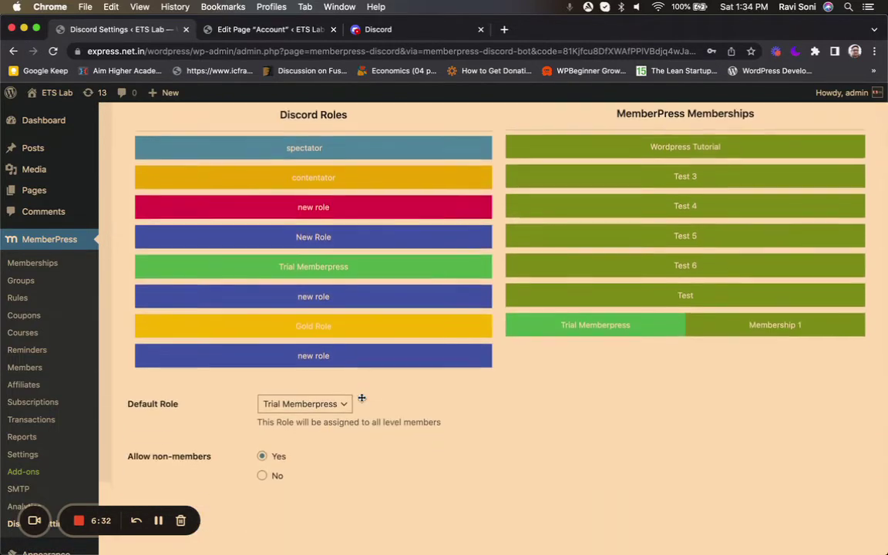
scroll(362, 397, "up", 3)
scroll(325, 356, "up", 2)
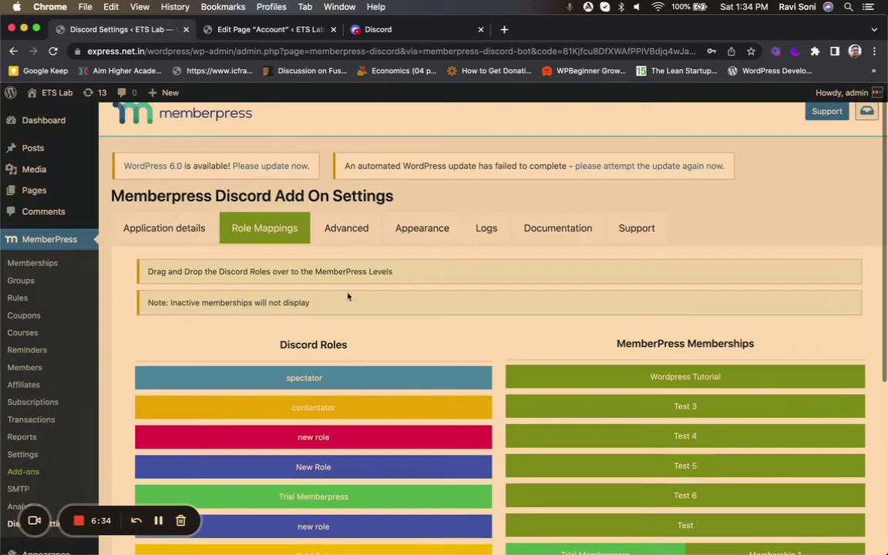
scroll(353, 268, "down", 5)
scroll(376, 296, "up", 5)
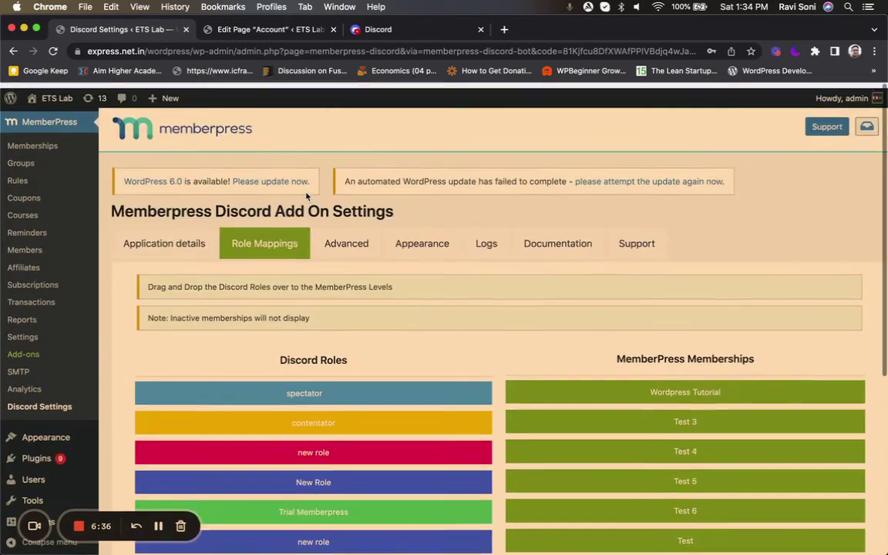
Check the server's channels in Discord, then bring up the Discord Server link's options.
left_click(178, 237)
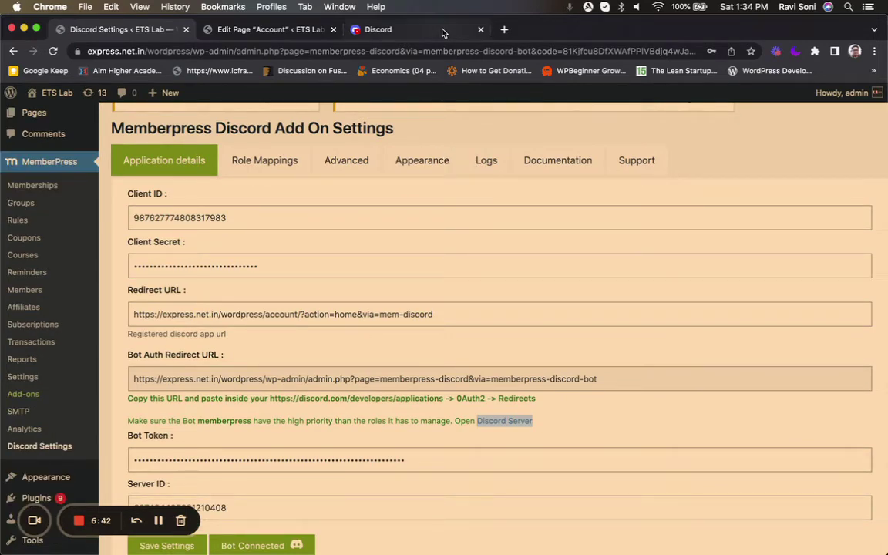
left_click(398, 27)
left_click(23, 213)
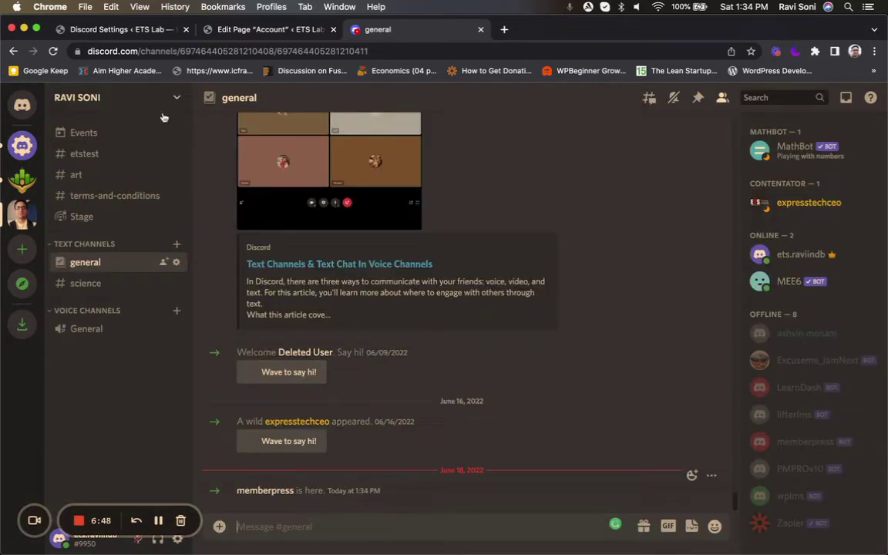
left_click(119, 30)
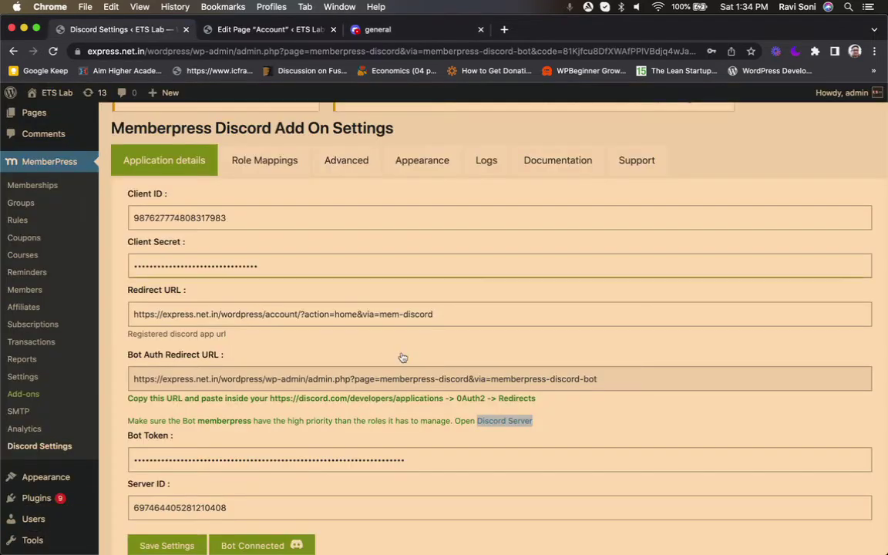
right_click(509, 422)
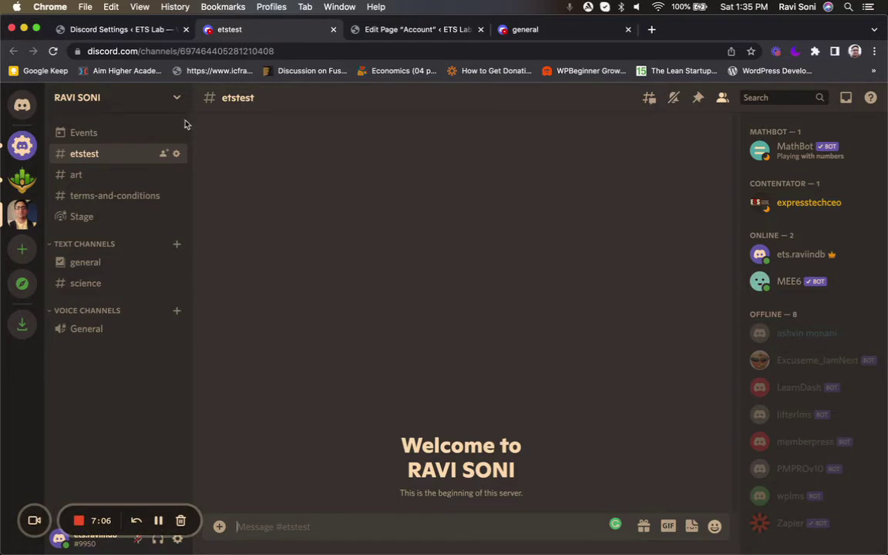
Open the etstest server's settings and scroll its Roles list.
left_click(74, 153)
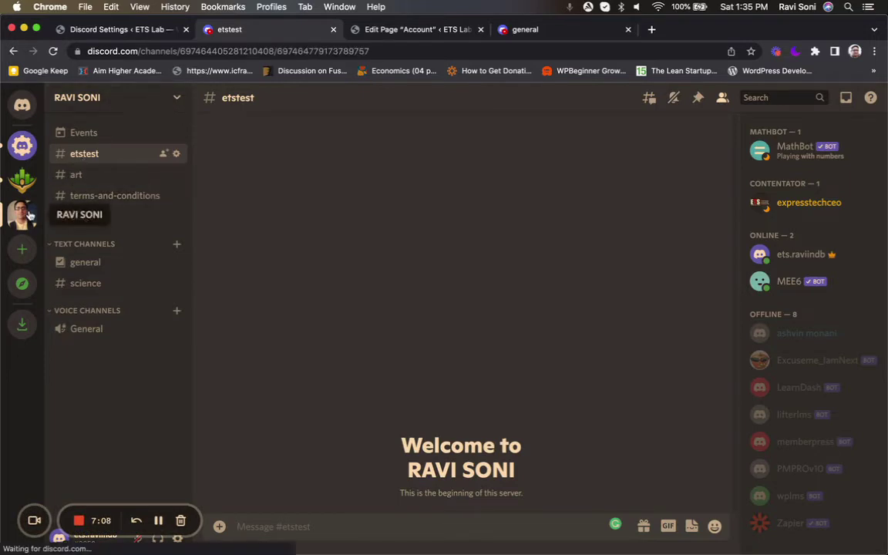
left_click(158, 98)
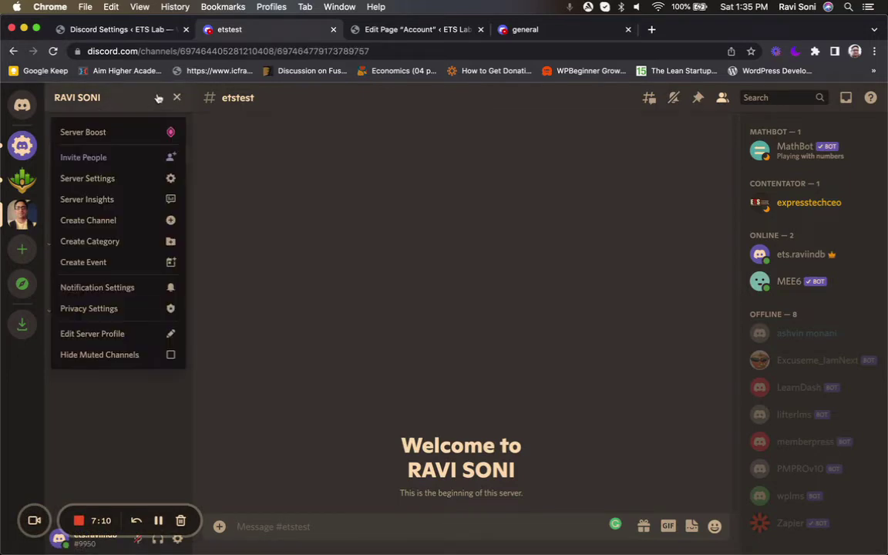
left_click(106, 180)
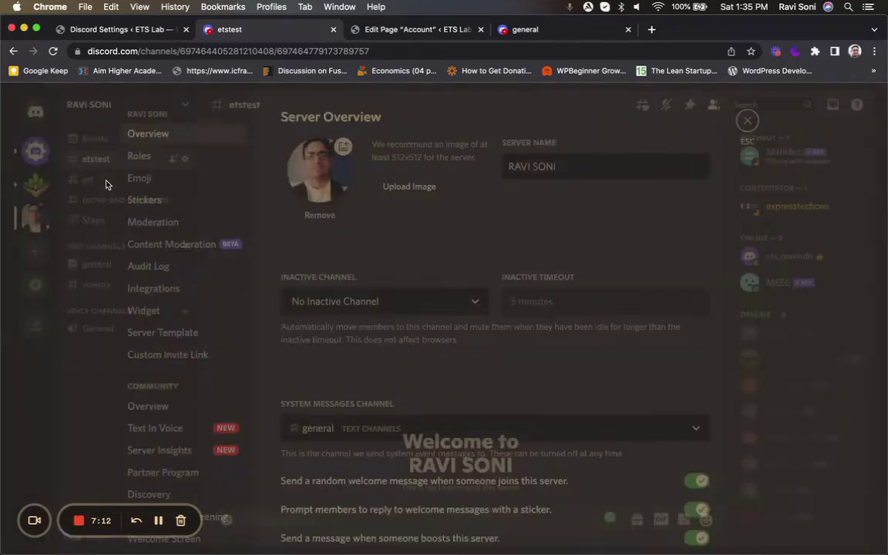
left_click(154, 164)
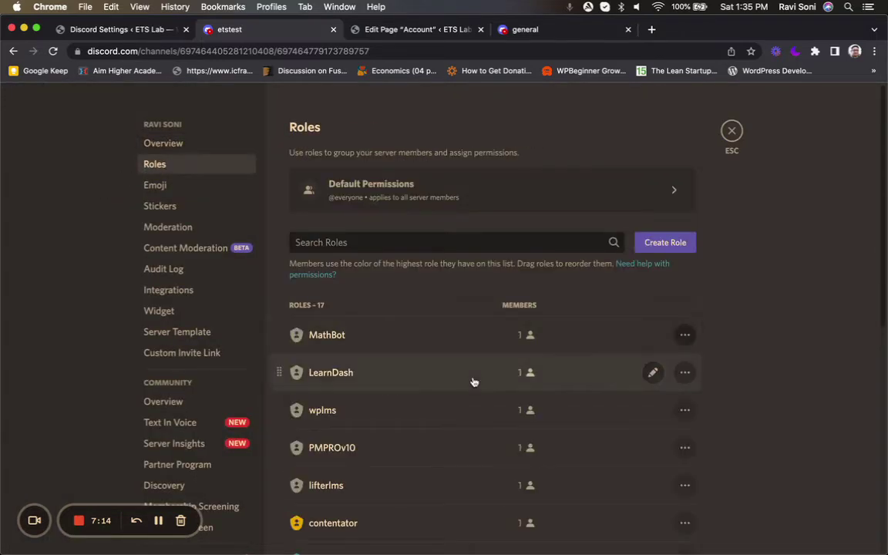
scroll(473, 381, "down", 3)
scroll(473, 381, "down", 1)
scroll(472, 381, "down", 5)
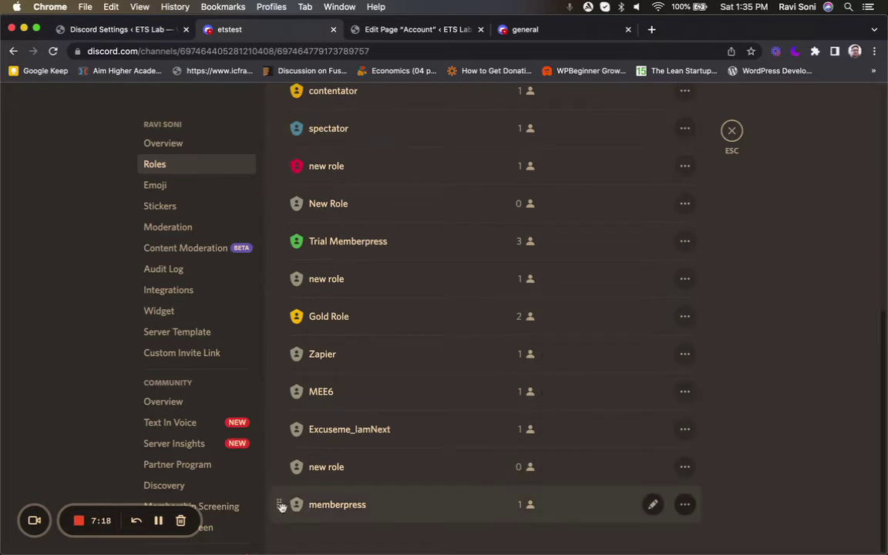
Drag memberpress up to sit directly below lifterlms and save the role order.
left_click_drag(282, 506, 286, 121)
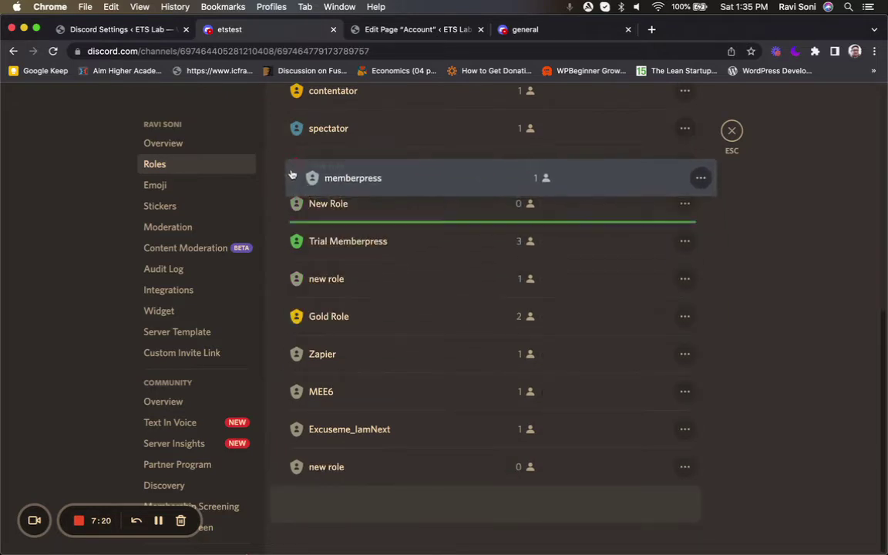
scroll(378, 238, "up", 1)
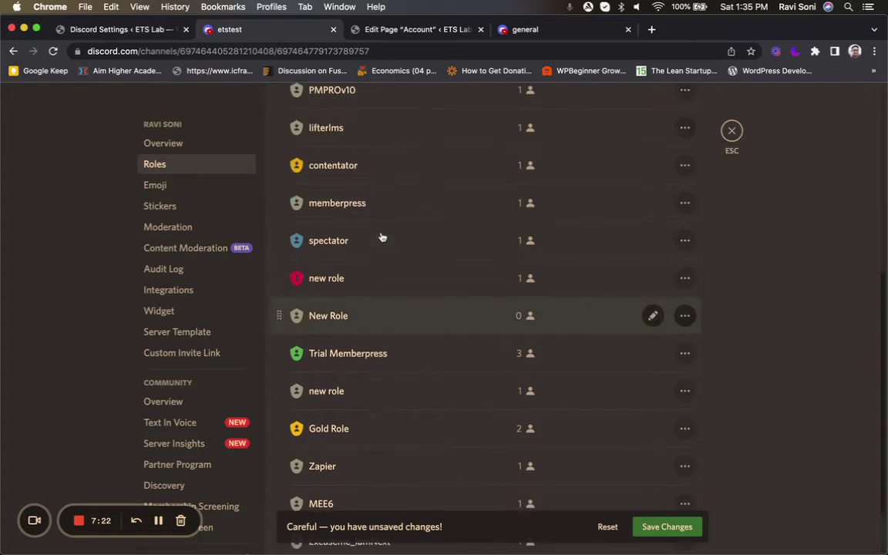
left_click_drag(280, 203, 280, 128)
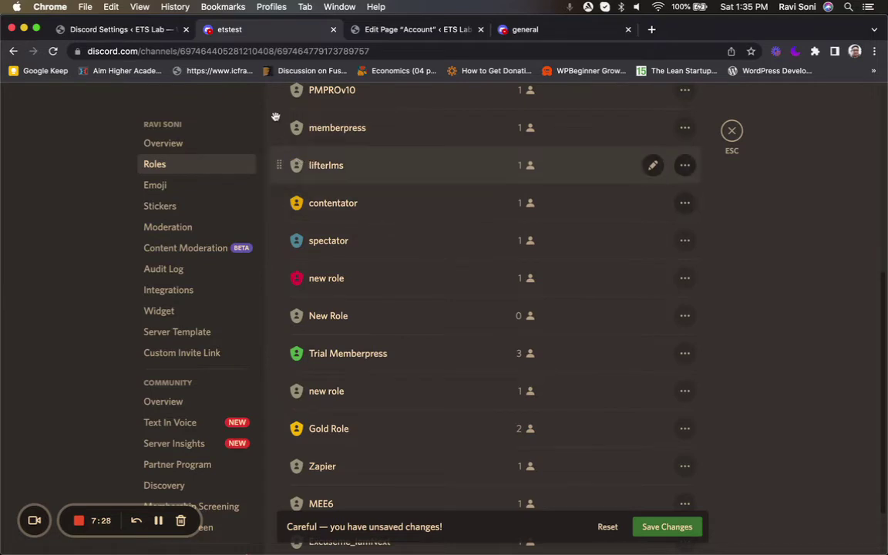
left_click_drag(276, 124, 279, 165)
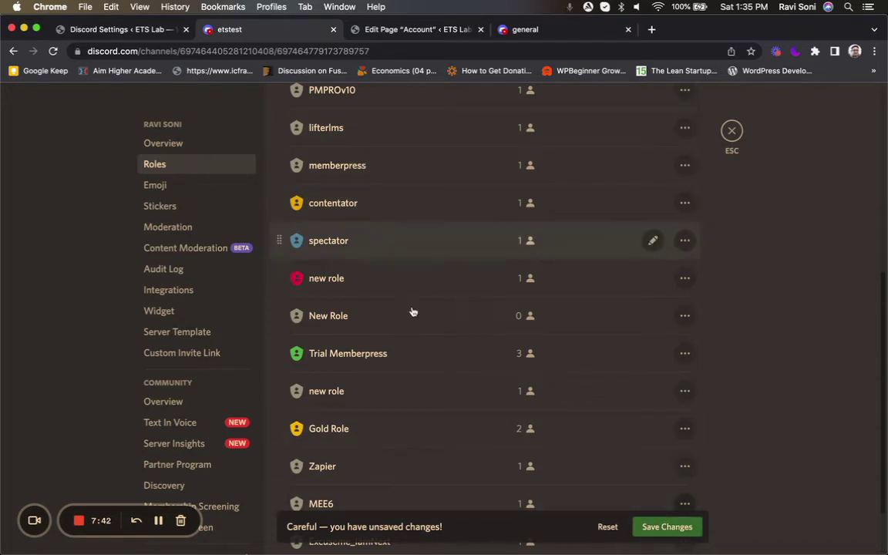
left_click(686, 528)
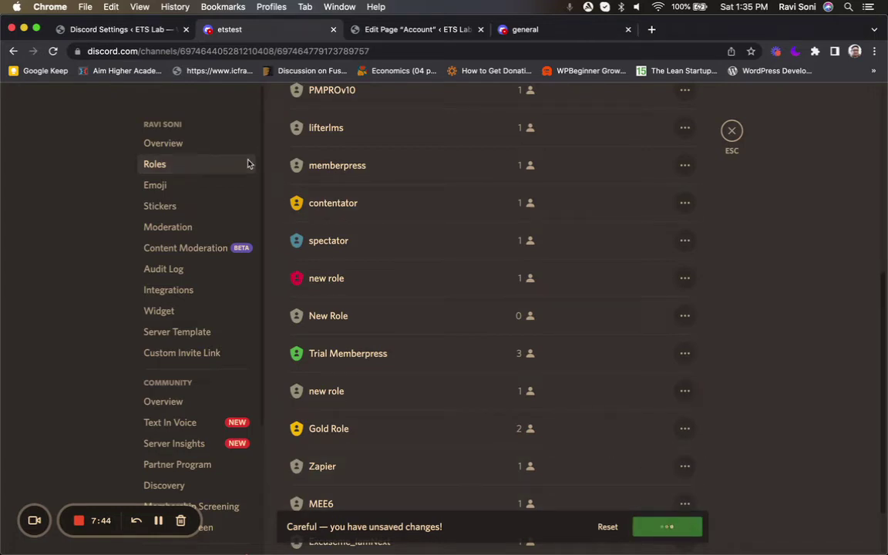
left_click(159, 30)
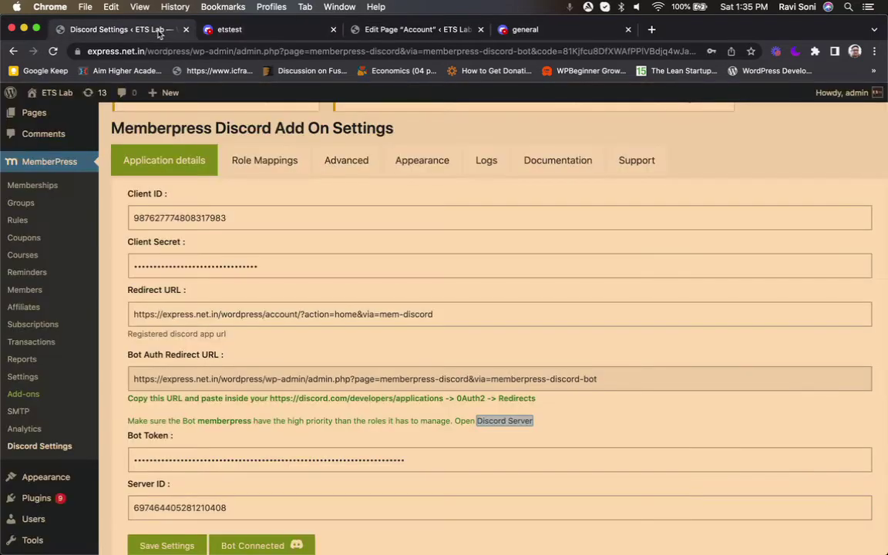
left_click(481, 168)
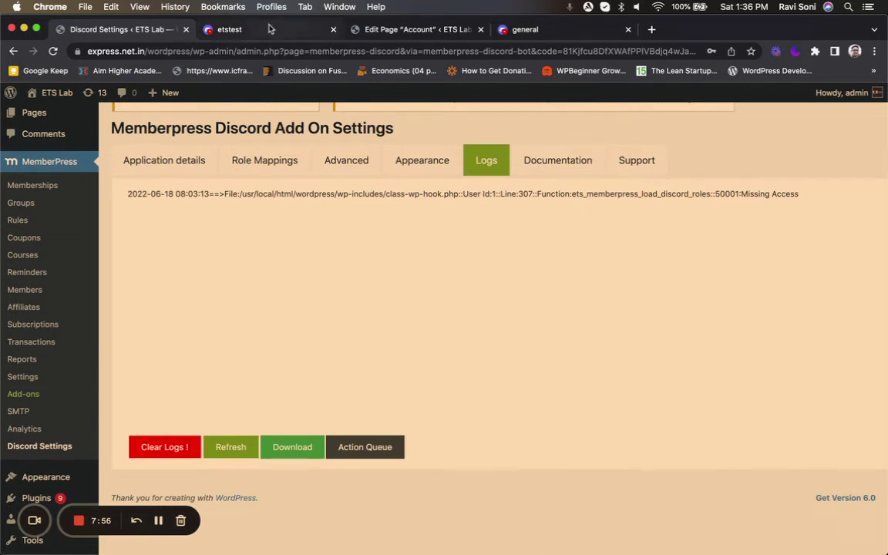
left_click_drag(740, 194, 791, 194)
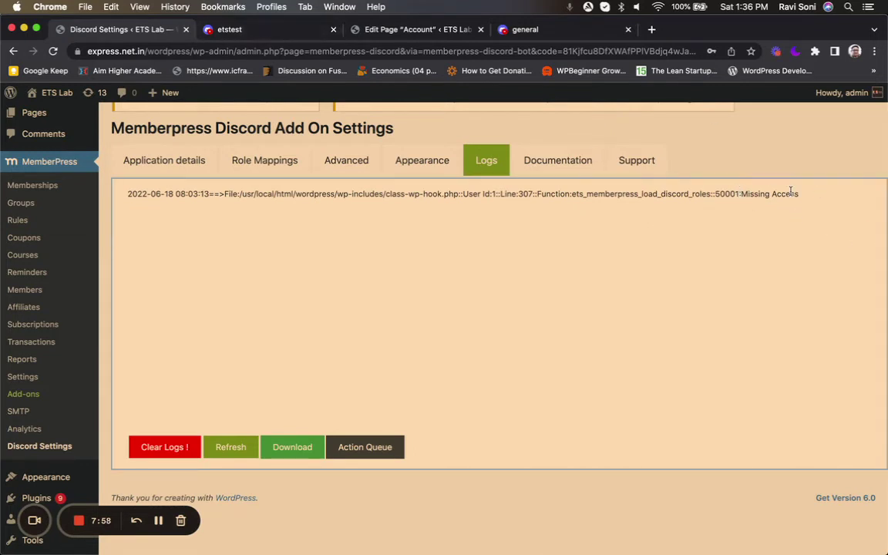
left_click(288, 28)
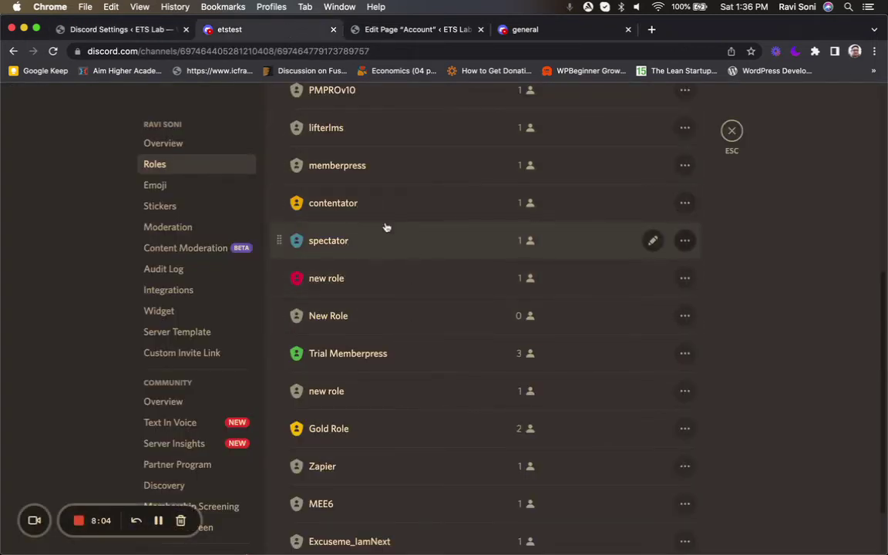
Clear the Discord add-on's logs and confirm.
left_click(145, 34)
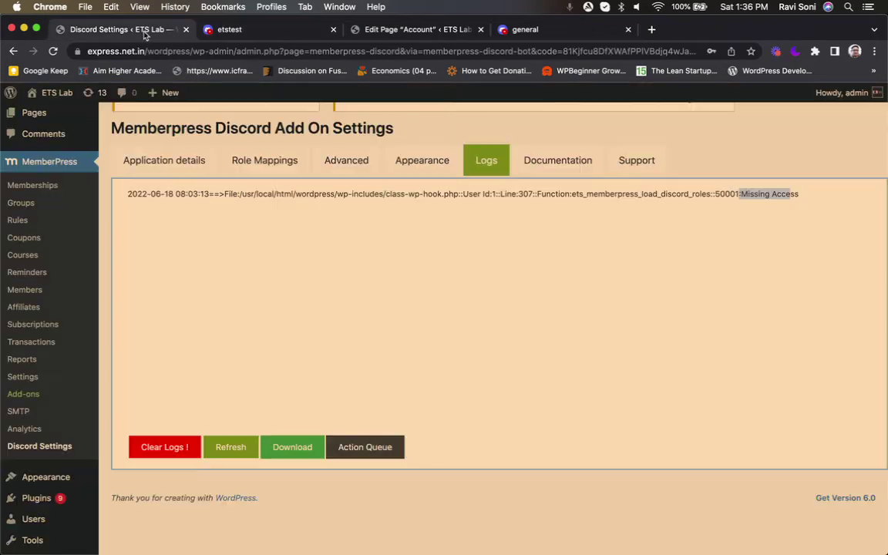
left_click(184, 449)
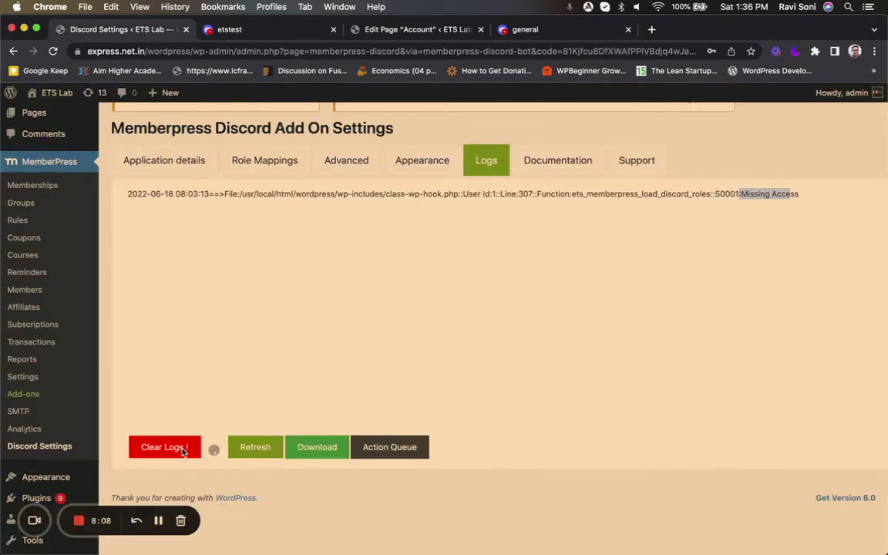
left_click(54, 51)
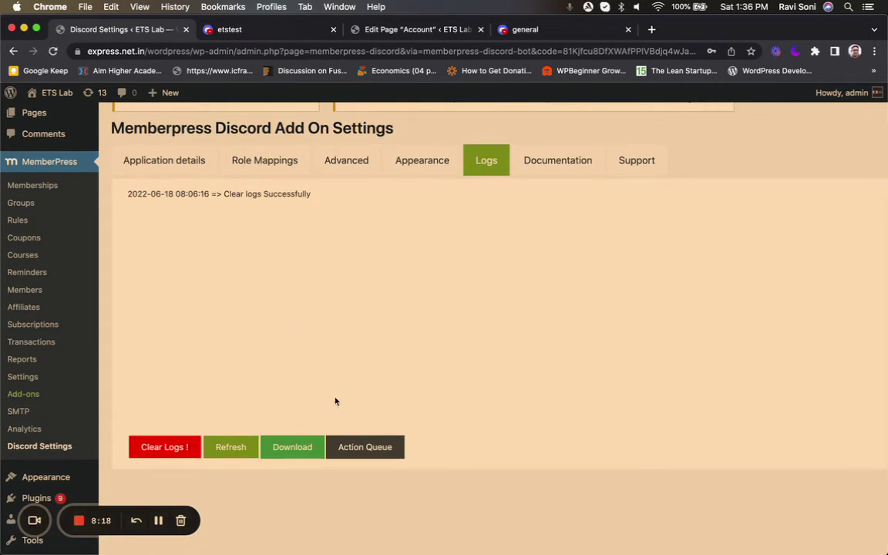
Browse the Logs, Advanced and Role Mappings tabs, ending on Application details.
left_click(172, 156)
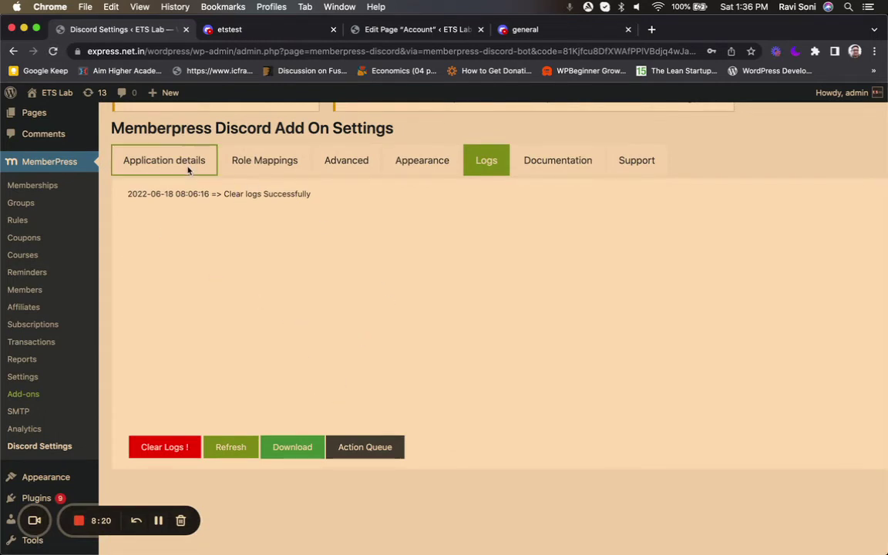
left_click(488, 166)
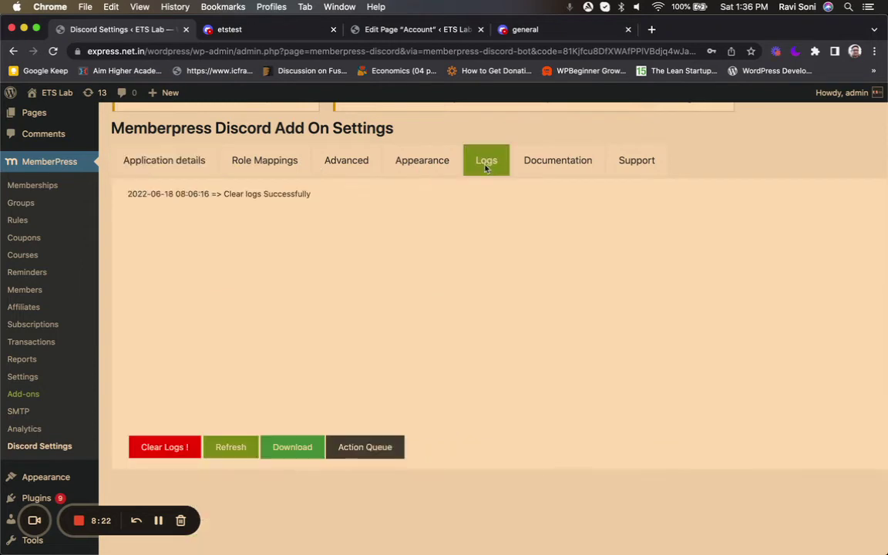
left_click(324, 159)
left_click(237, 158)
left_click(163, 158)
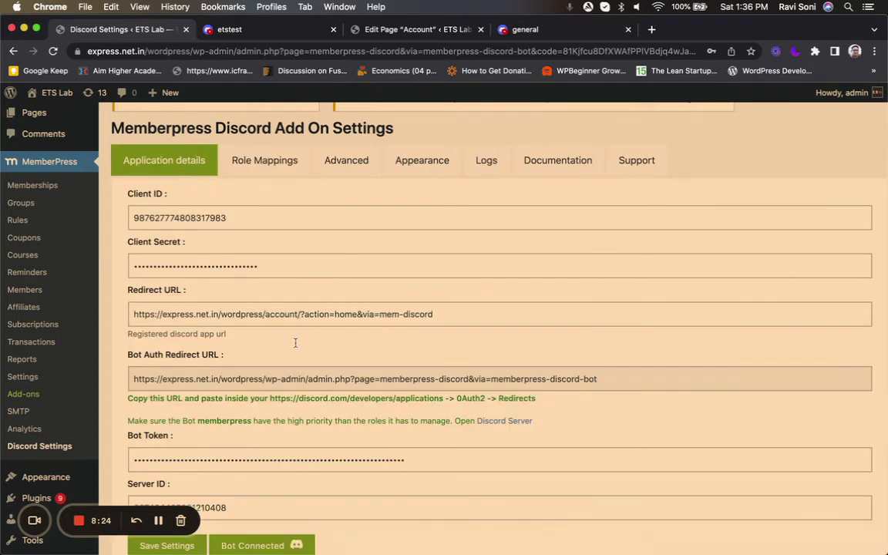
mouse_move(303, 539)
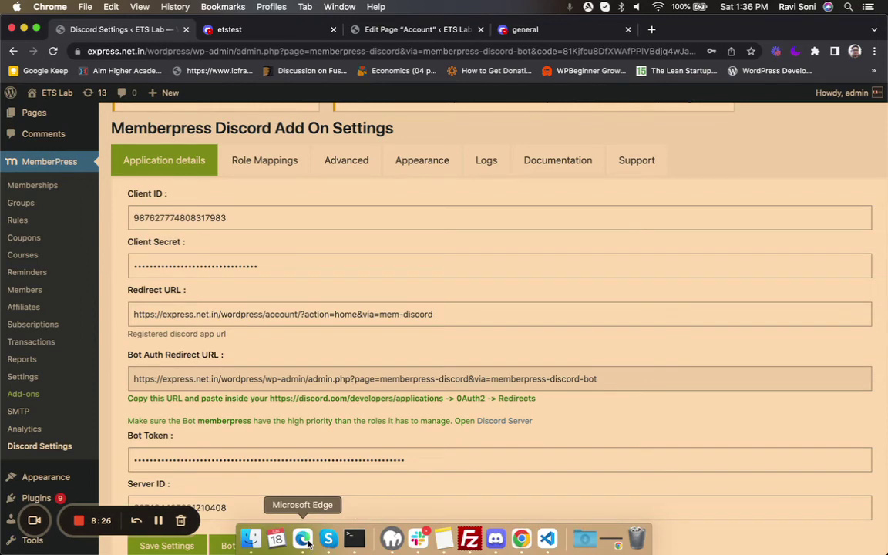
left_click(303, 539)
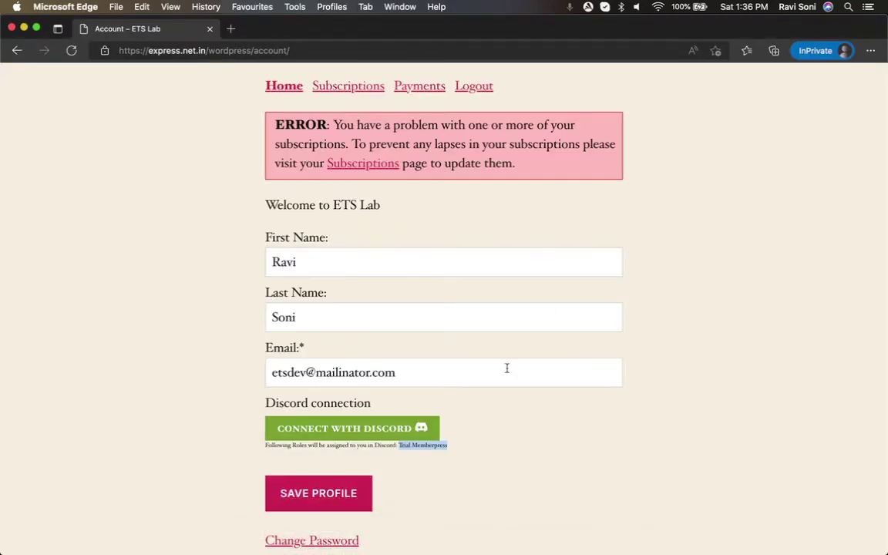
scroll(490, 442, "up", 2)
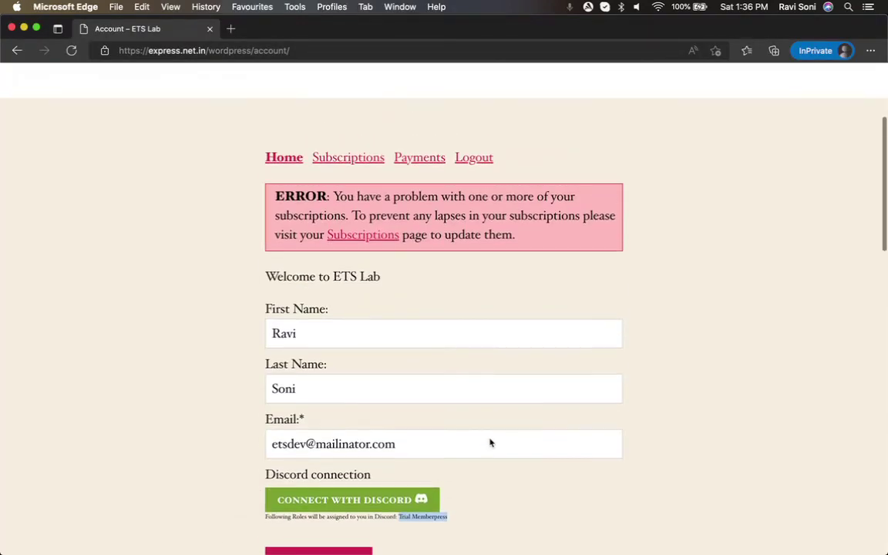
scroll(490, 443, "down", 5)
scroll(491, 443, "up", 3)
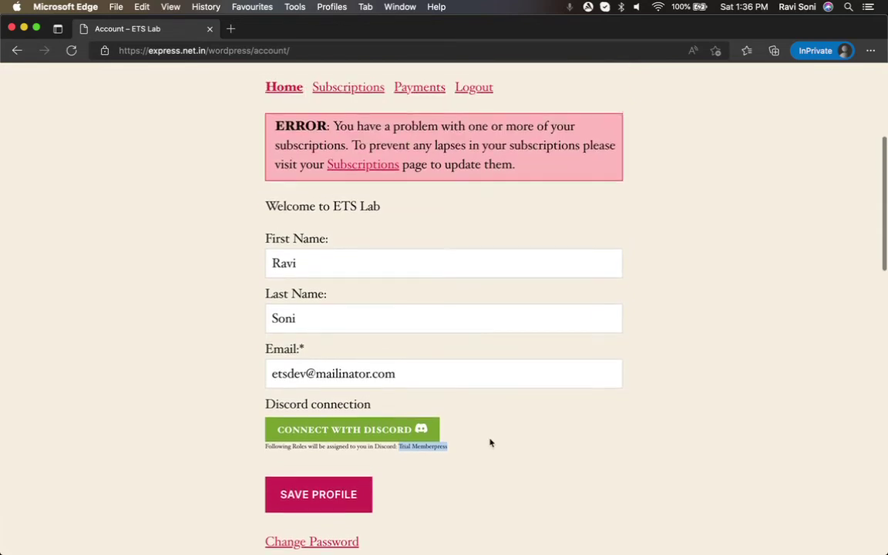
scroll(491, 443, "up", 5)
scroll(516, 344, "down", 4)
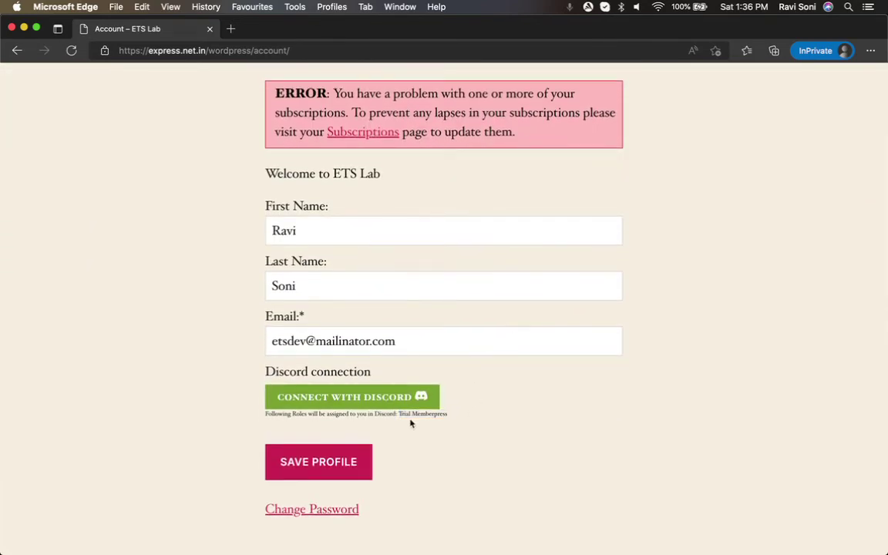
double_click(412, 416)
left_click_drag(285, 373, 362, 375)
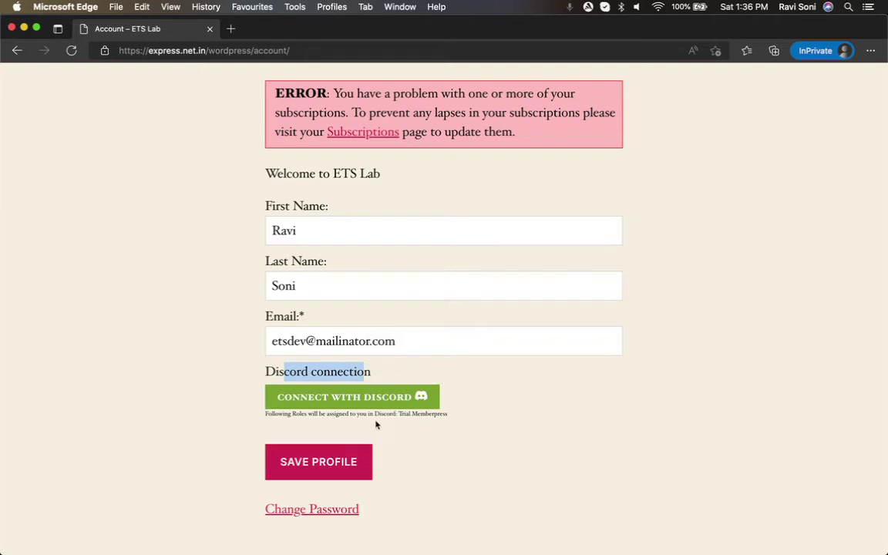
double_click(420, 415)
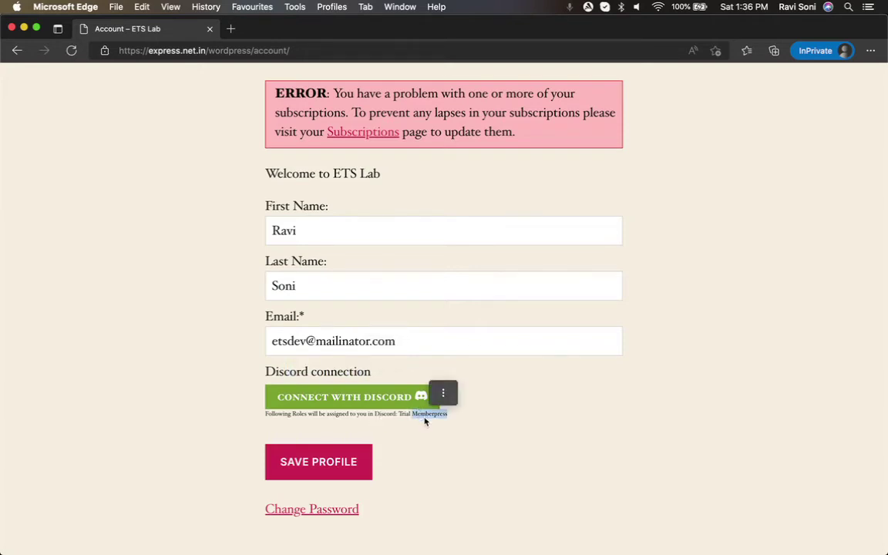
On Role Mappings, keep Trial Memberpress as the Default Role.
left_click(519, 538)
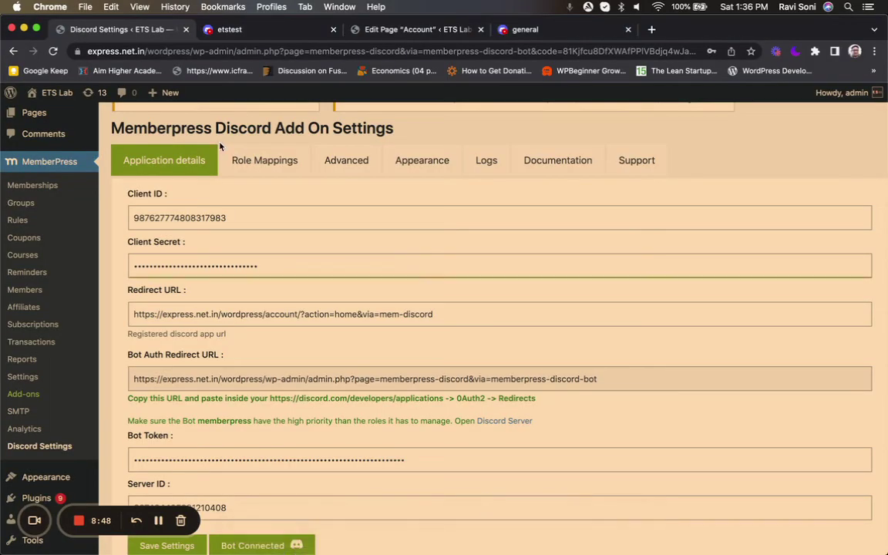
left_click(287, 164)
scroll(355, 339, "down", 1)
scroll(359, 361, "down", 4)
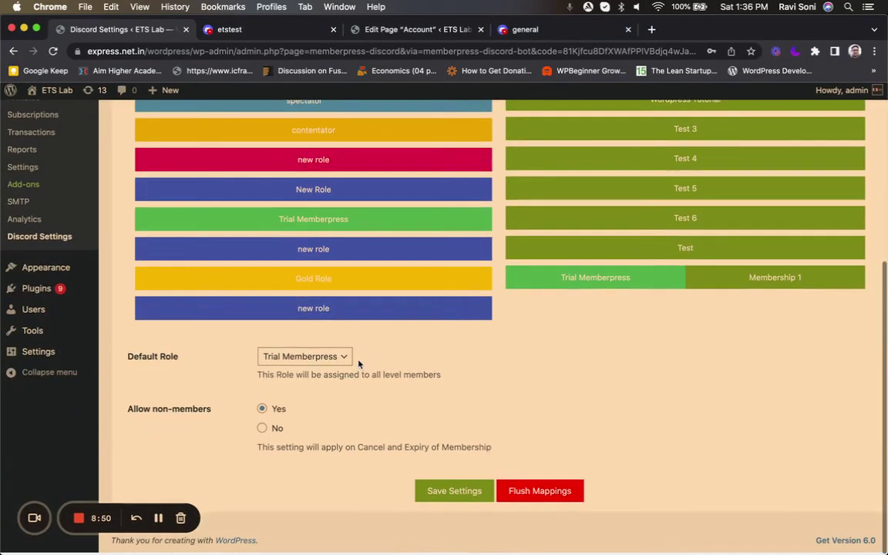
left_click(317, 358)
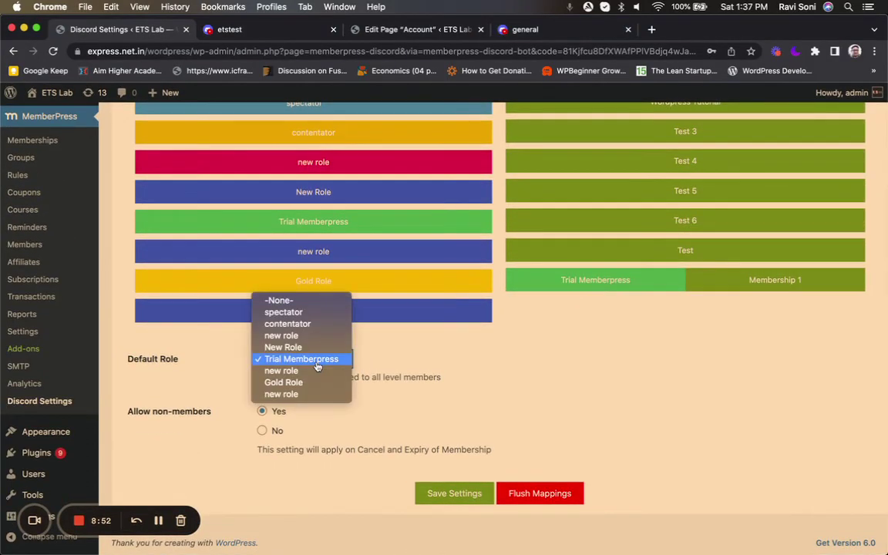
left_click(317, 361)
scroll(423, 368, "up", 3)
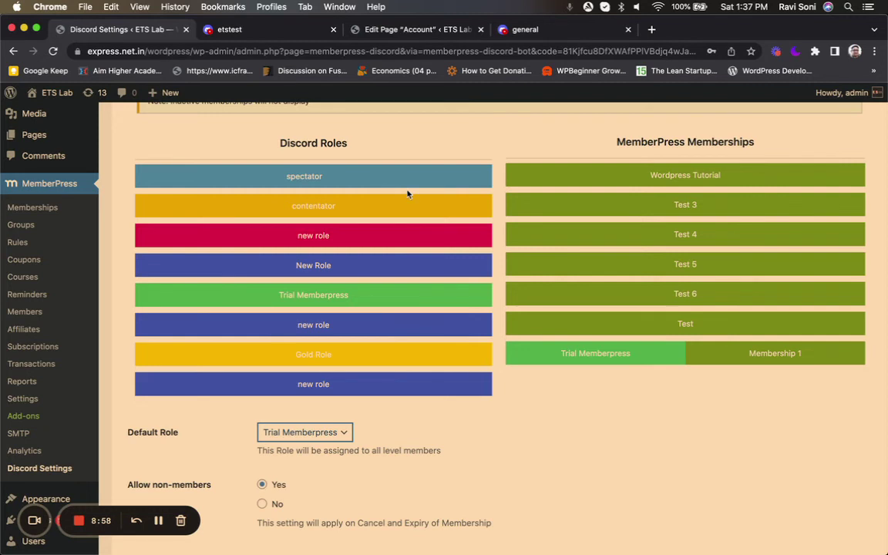
Map spectator to Wordpress Tutorial and save the role mapping settings.
left_click_drag(385, 177, 701, 176)
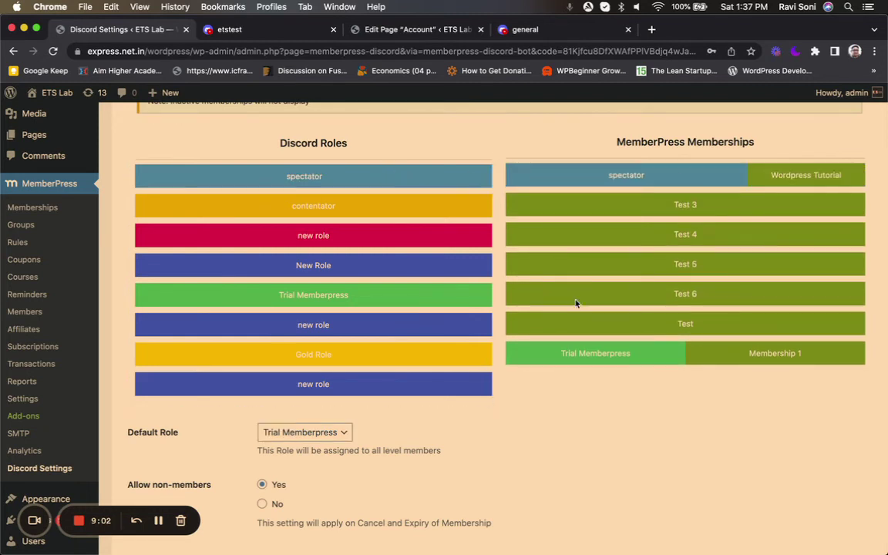
scroll(583, 314, "up", 1)
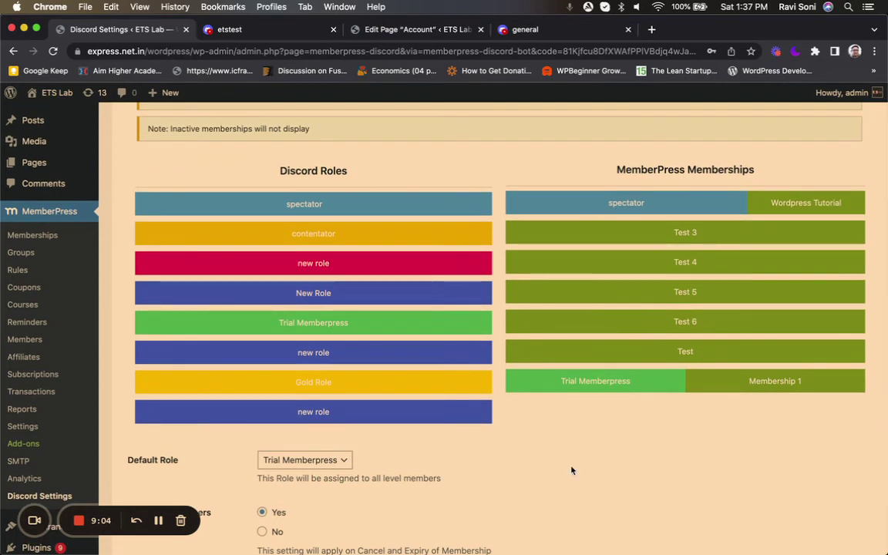
scroll(572, 471, "down", 2)
scroll(572, 471, "down", 1)
left_click(463, 493)
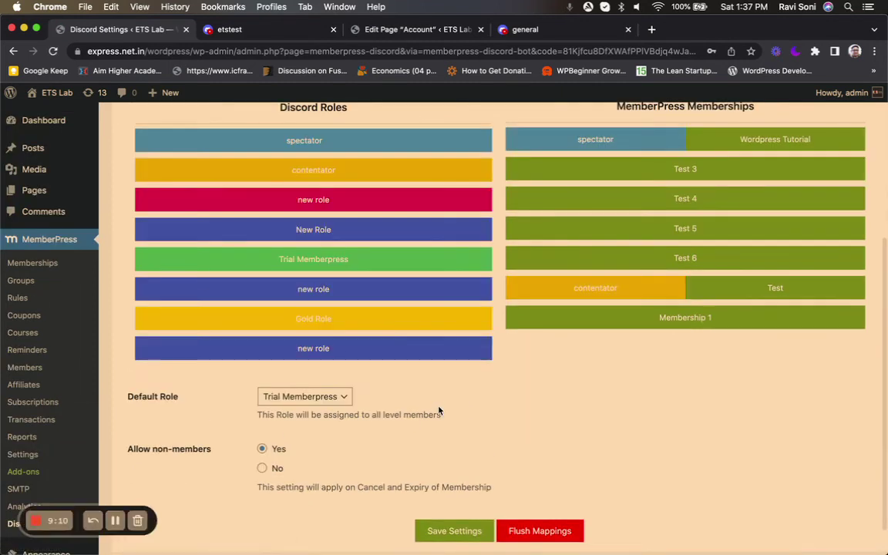
scroll(439, 411, "up", 1)
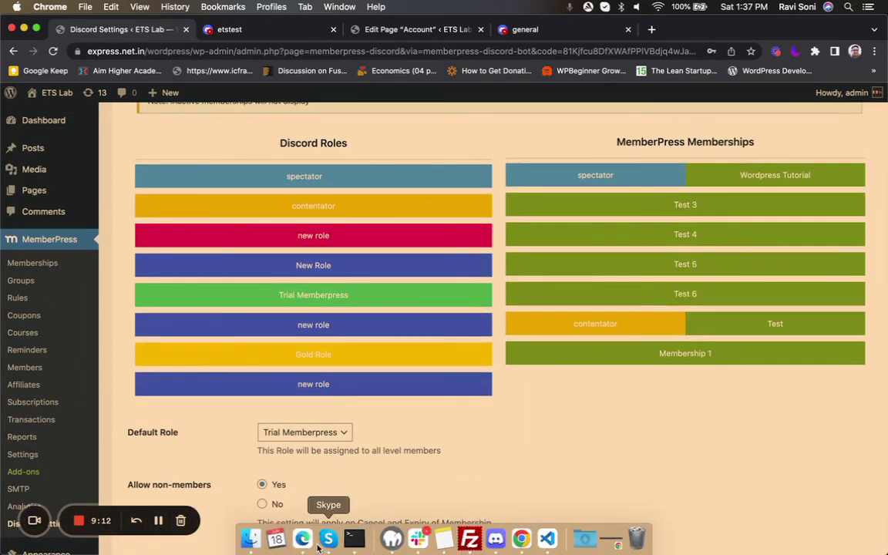
From the member's Account page, connect with Discord and authorize the memberpress app.
left_click(302, 539)
left_click(475, 423)
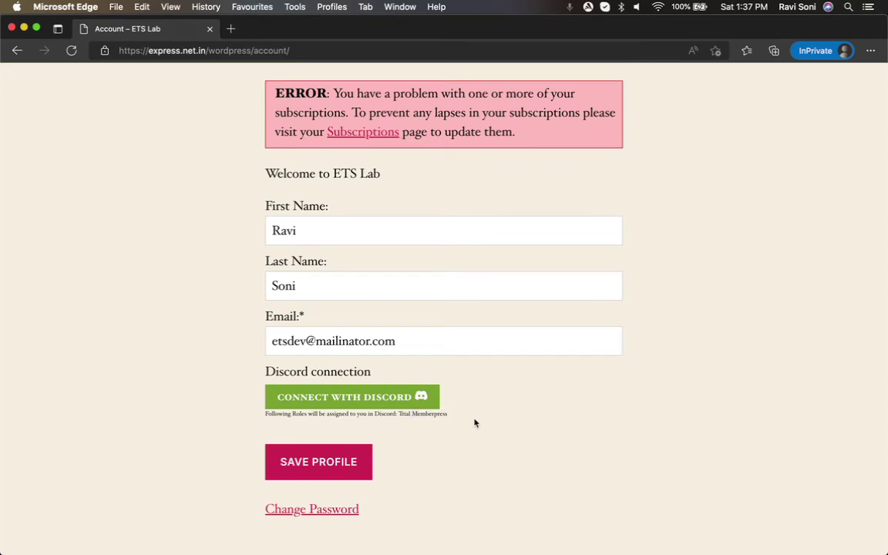
left_click(394, 402)
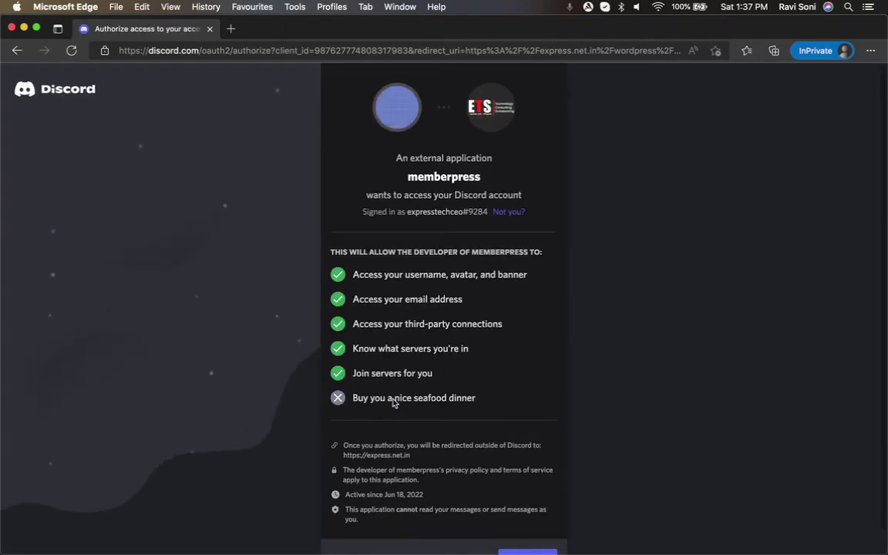
scroll(392, 401, "down", 1)
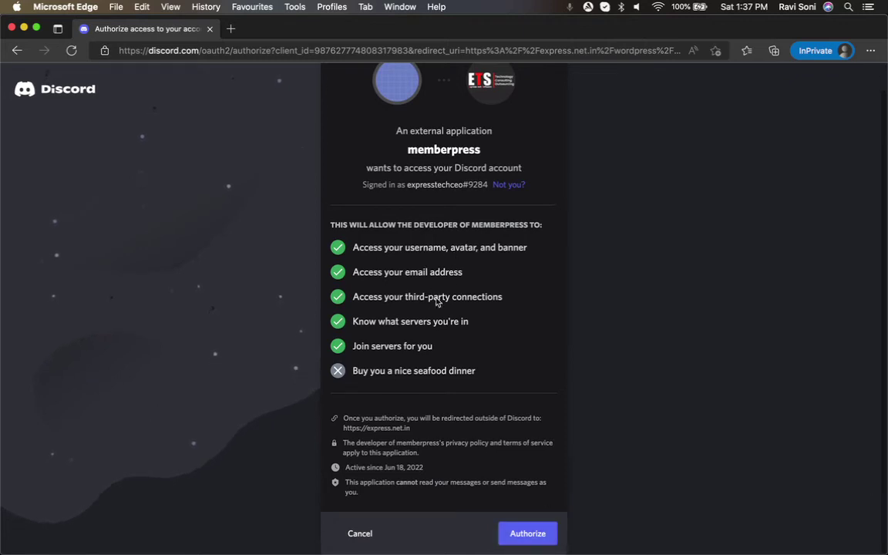
left_click(534, 536)
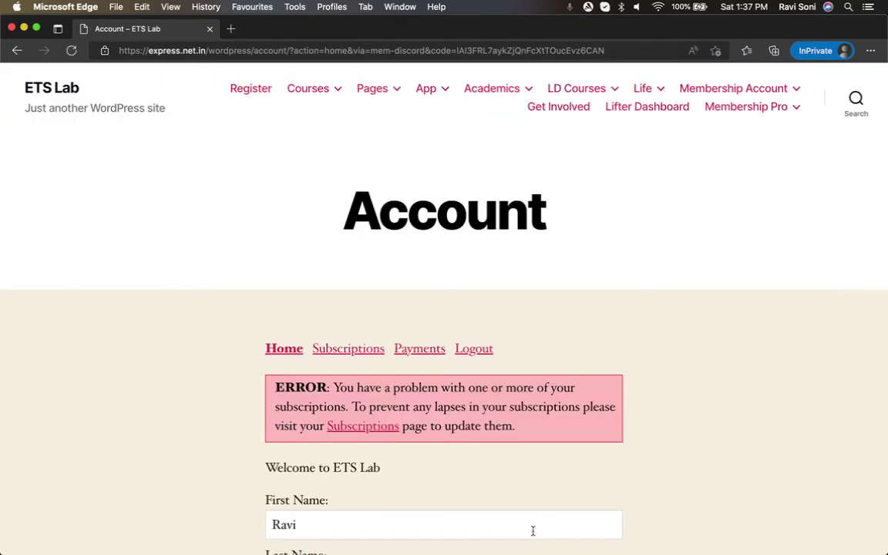
scroll(405, 458, "down", 5)
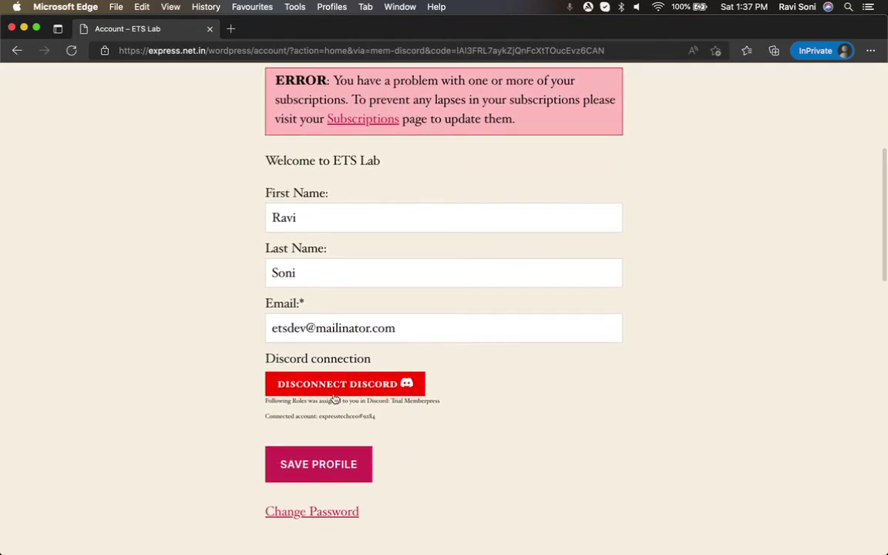
left_click_drag(277, 417, 381, 419)
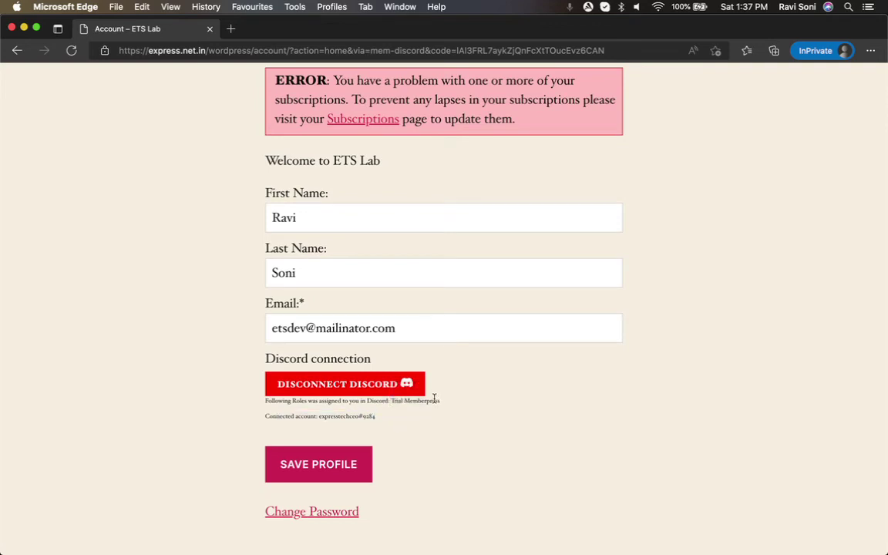
double_click(426, 401)
left_click(463, 405)
mouse_move(466, 551)
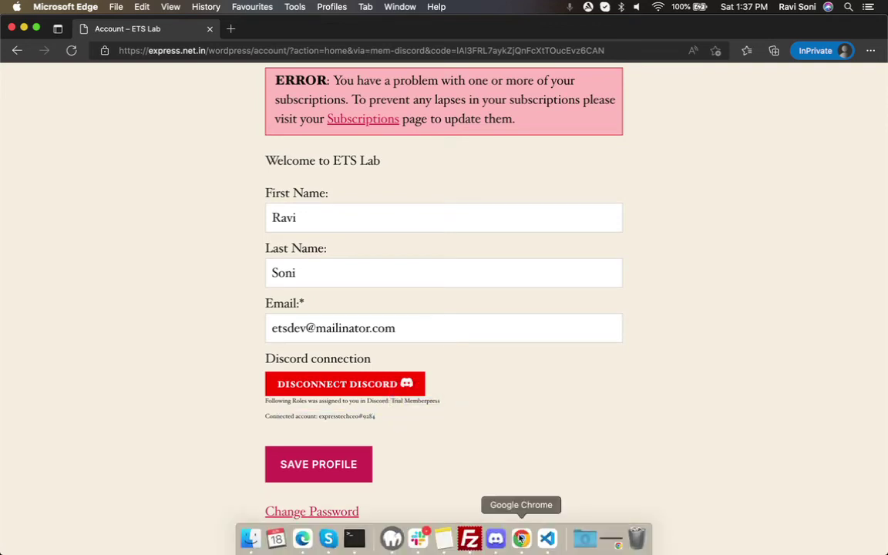
Check the add-on's Default Role without changing it, then go to the Discord roles tab.
left_click(519, 537)
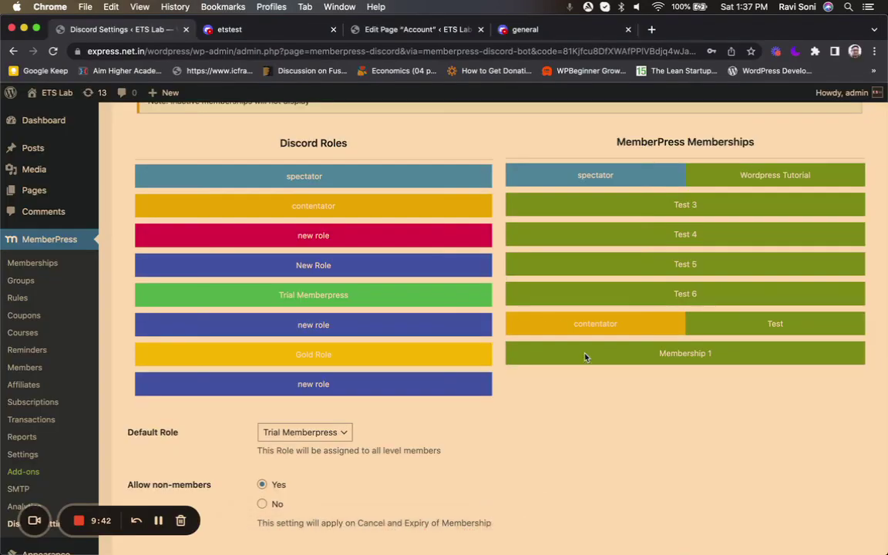
left_click(344, 432)
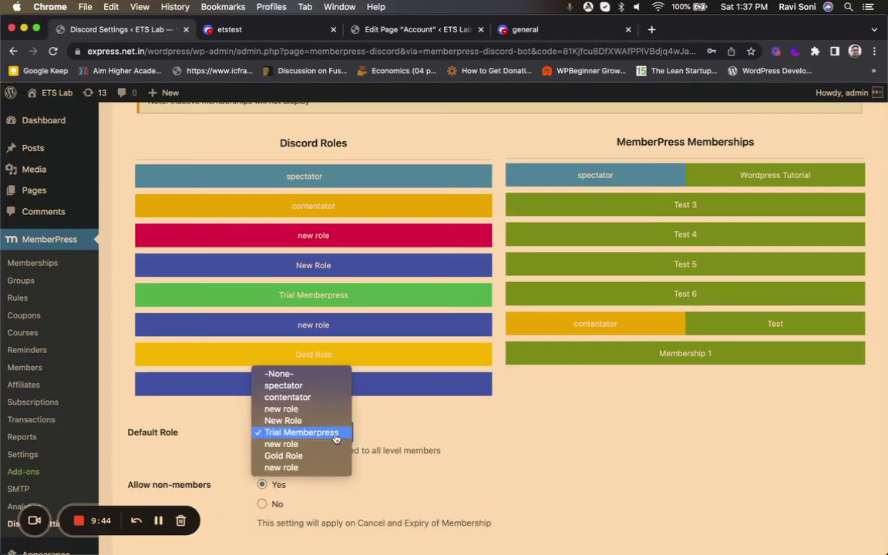
left_click(258, 29)
left_click(258, 29)
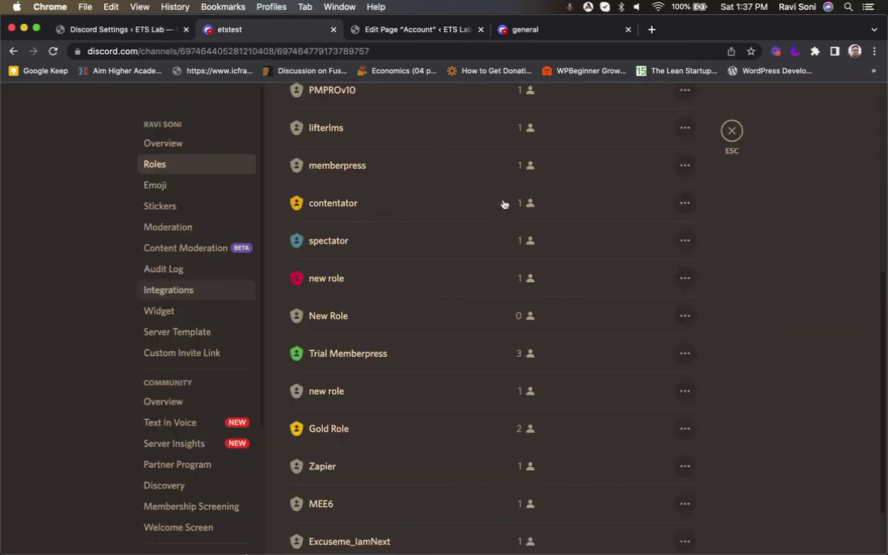
Close server settings and view expresstechceo's roles in #general.
left_click(731, 138)
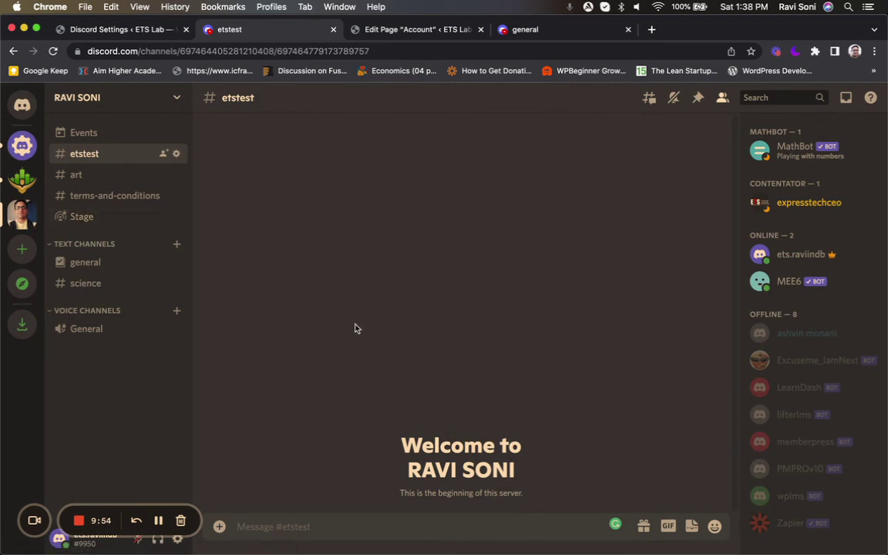
left_click(91, 268)
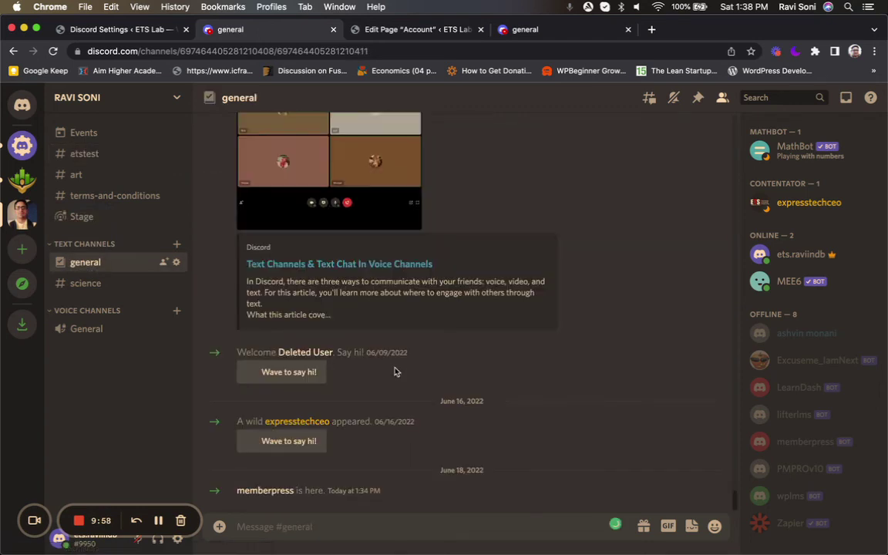
mouse_move(362, 421)
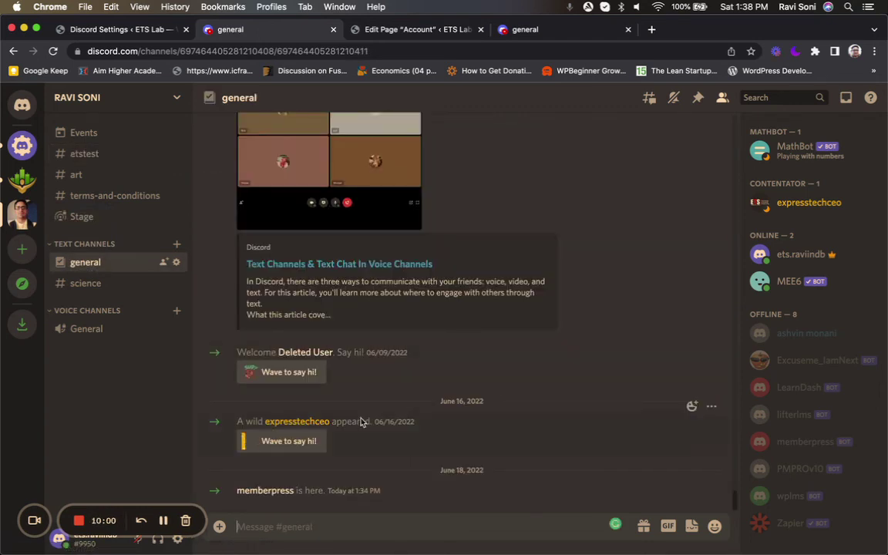
left_click(311, 425)
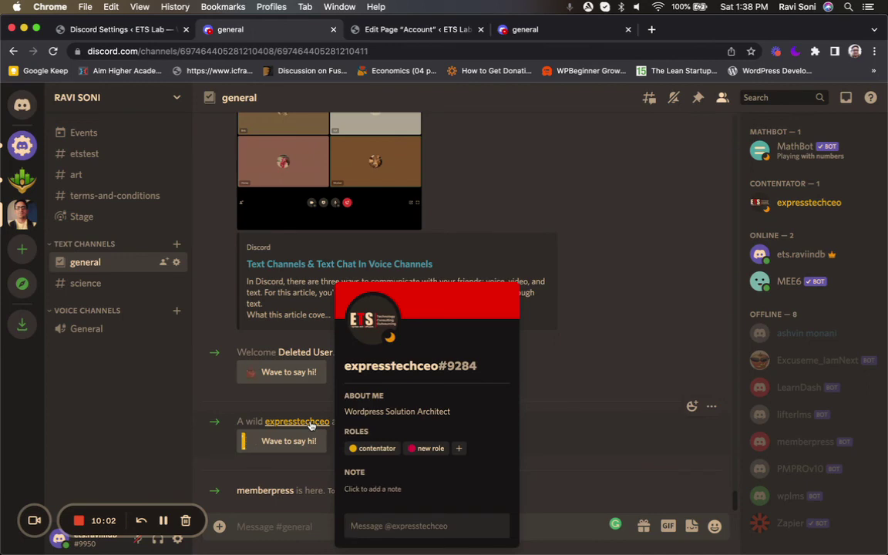
left_click(538, 218)
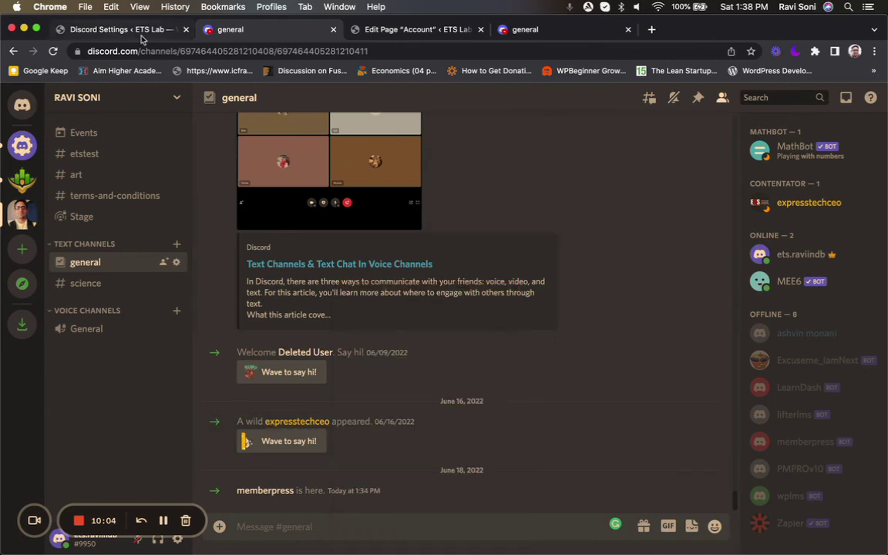
left_click(127, 31)
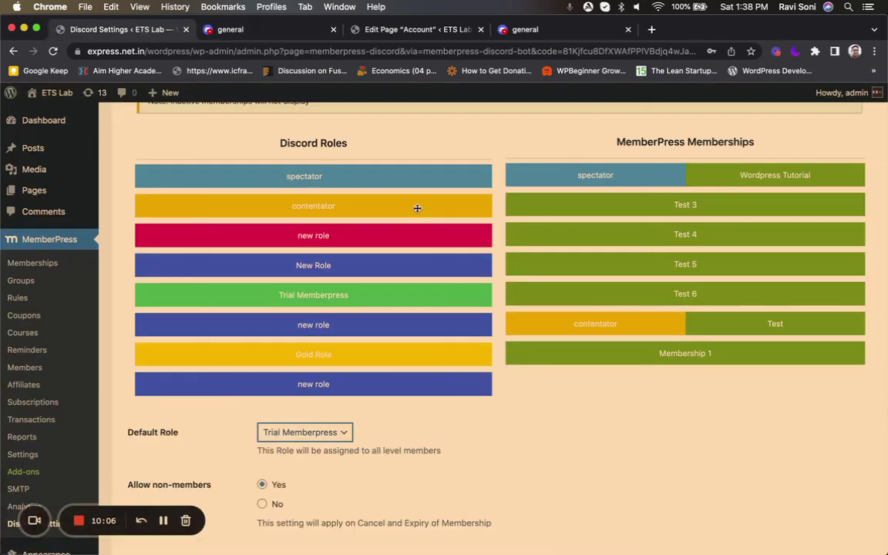
Run the pending put_role action from the add-on's Action Queue, then return to Discord's general channel.
scroll(401, 201, "up", 5)
left_click(490, 243)
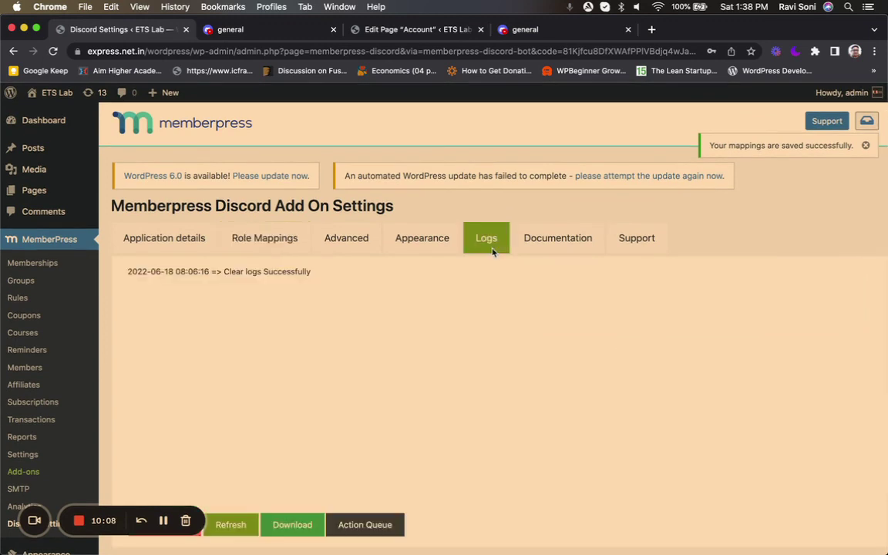
scroll(341, 393, "down", 2)
left_click(382, 495)
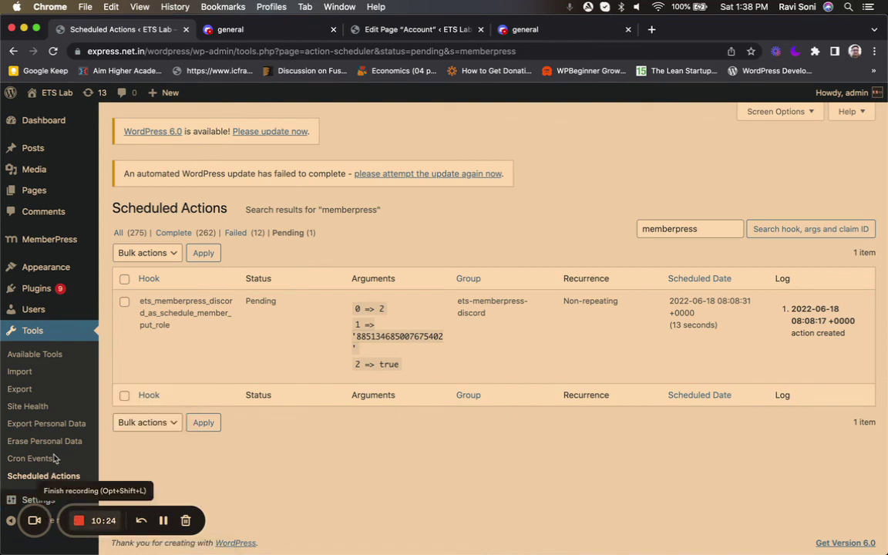
left_click(146, 339)
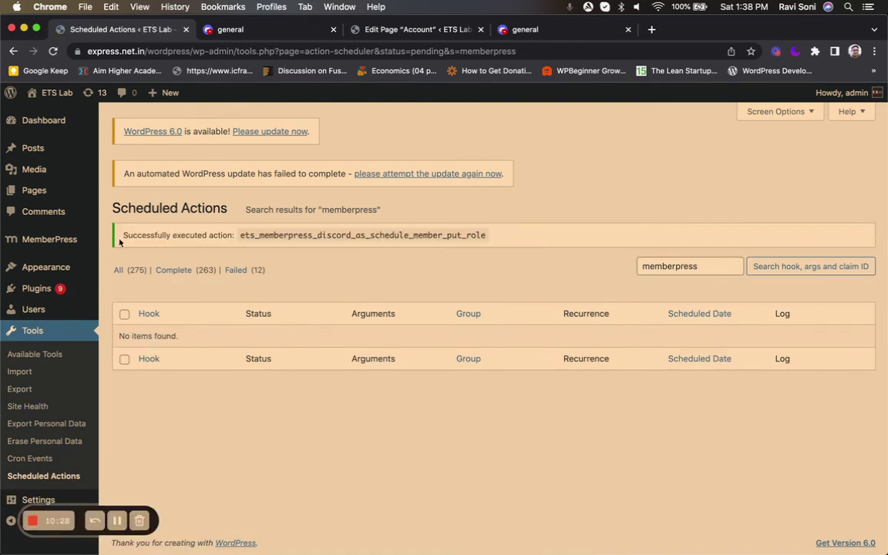
left_click(297, 32)
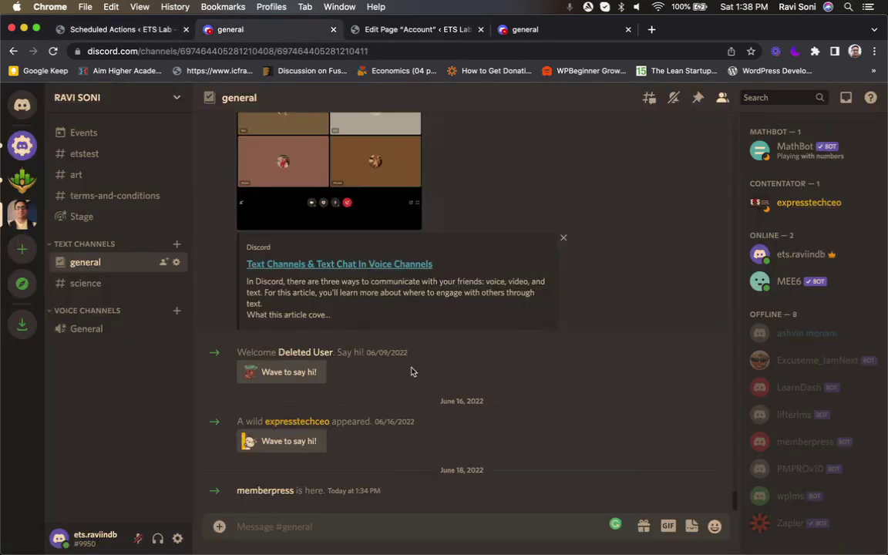
left_click(313, 424)
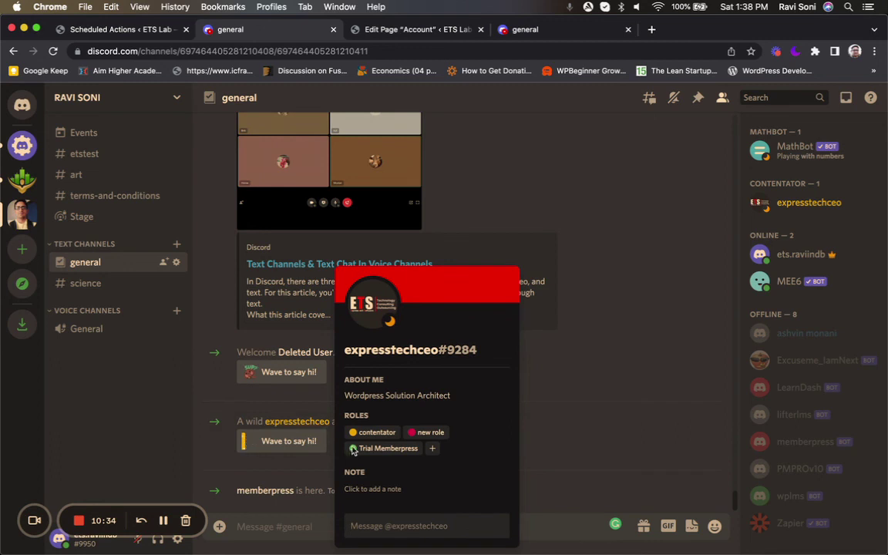
mouse_move(386, 449)
left_click(551, 394)
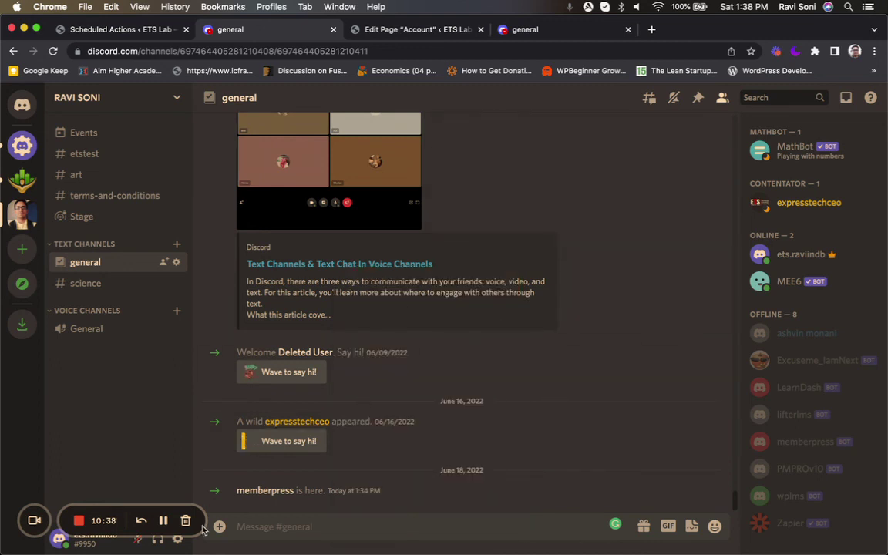